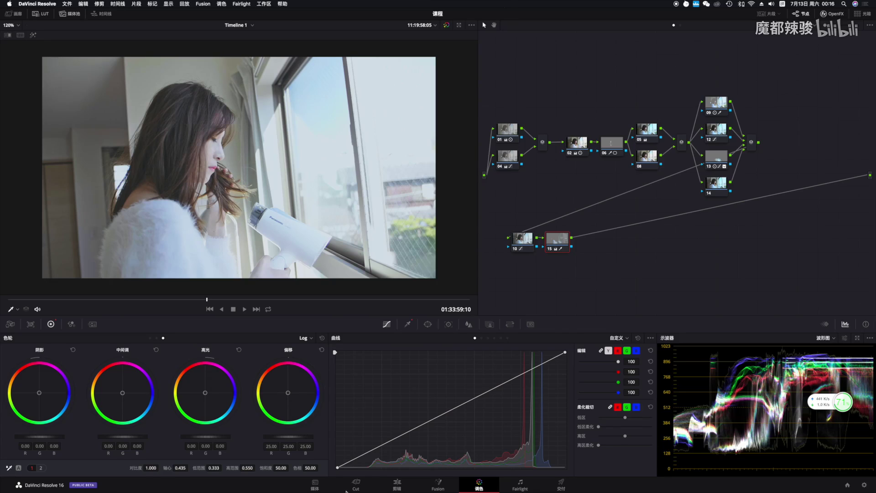
# View the Media and Edit pages and return to the Color page.
pyautogui.click(315, 485)
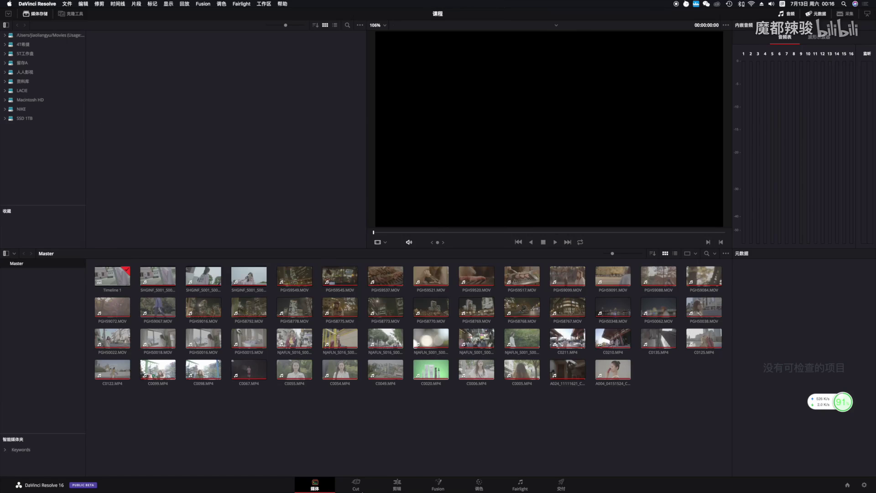
pyautogui.click(395, 486)
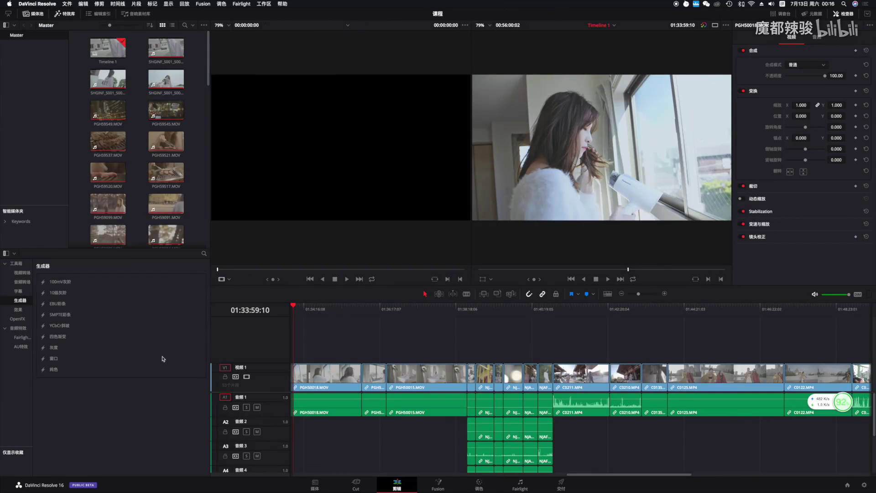
pyautogui.click(482, 485)
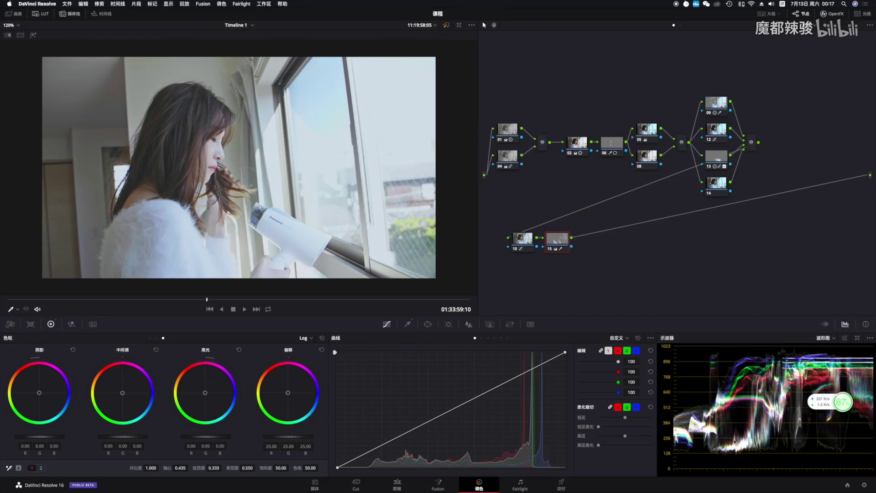
pyautogui.moveTo(853, 404); pyautogui.dragTo(858, 301)
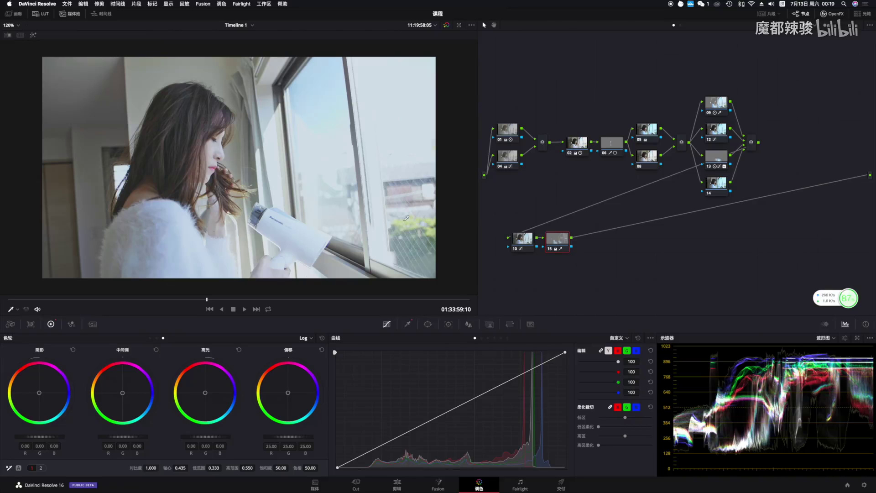
# Disable every node in the graph to show the ungraded clip.
pyautogui.scroll(2, 313, 224)
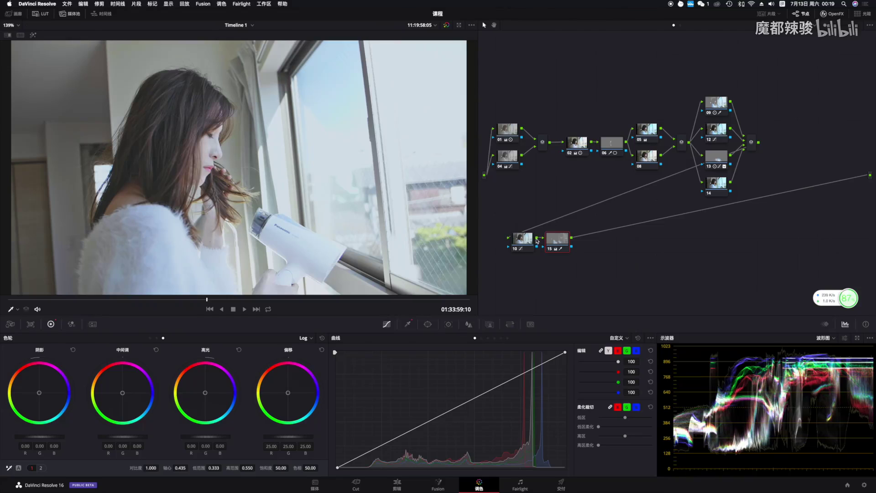
pyautogui.moveTo(493, 281); pyautogui.dragTo(814, 19)
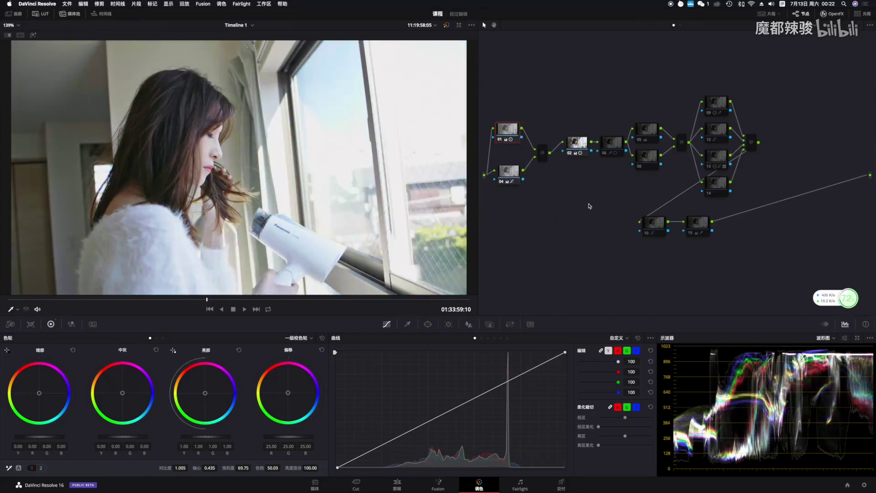
pyautogui.hotkey('alt', 'd')
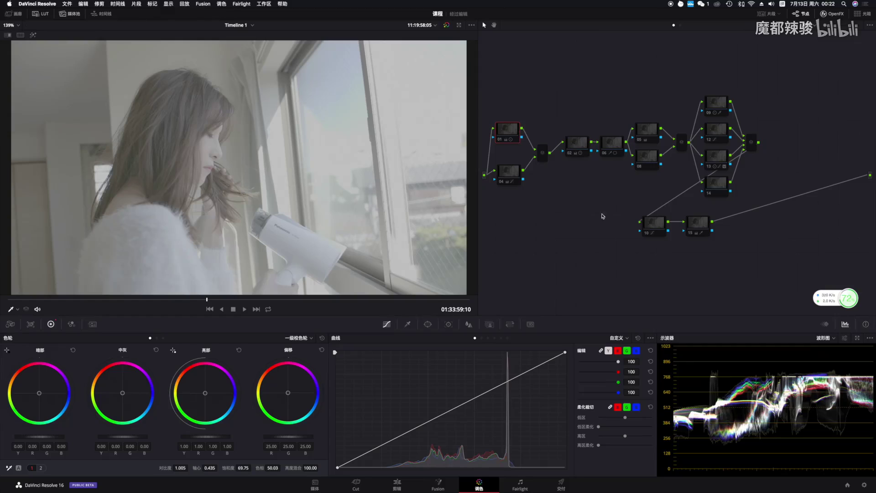
# Enable only node 02 after the first parallel mixer.
pyautogui.click(578, 148)
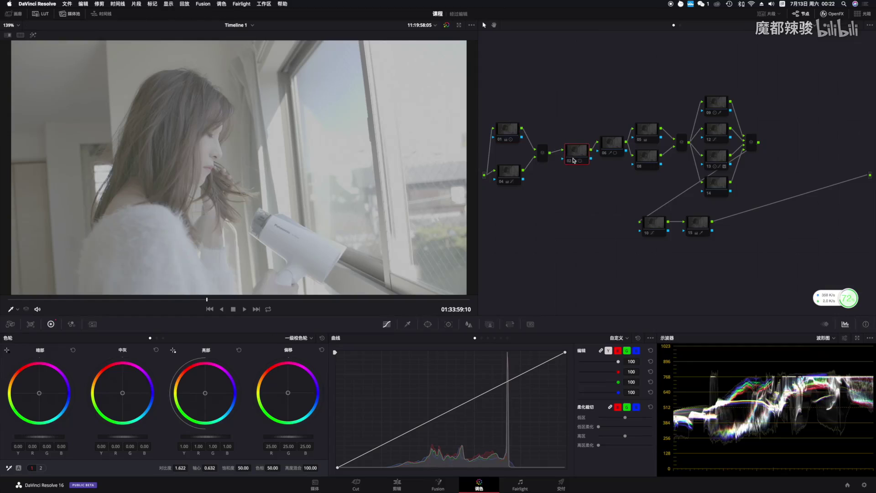
pyautogui.moveTo(504, 92); pyautogui.dragTo(568, 233)
pyautogui.hotkey('ctrl', 'd')
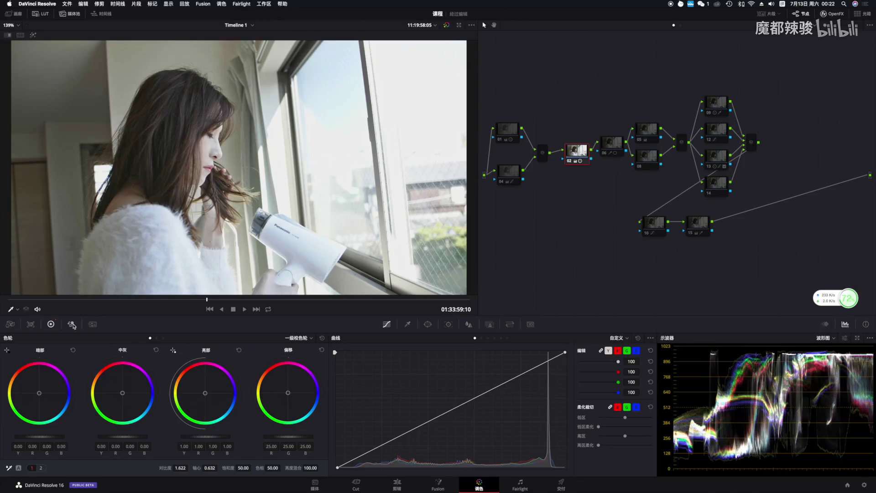
# Check node 02's image in black and white by toggling Monochrome in the RGB Mixer, and return to the color wheels.
pyautogui.click(72, 324)
pyautogui.click(275, 468)
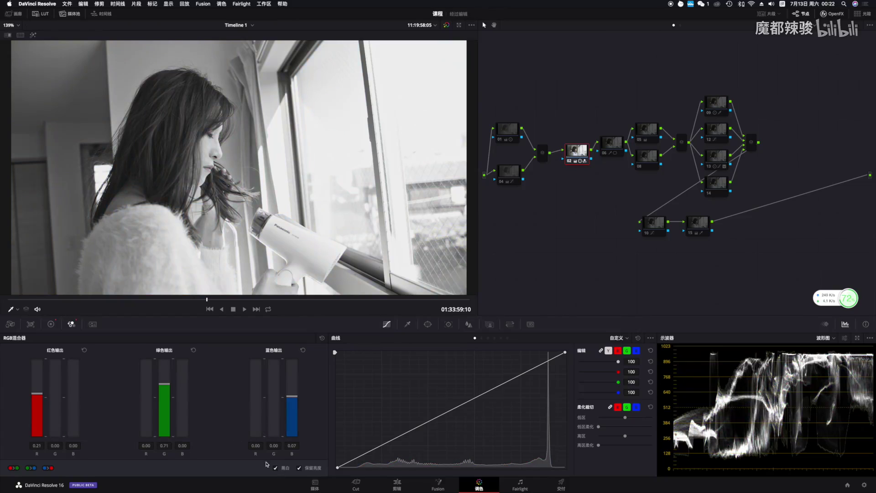
pyautogui.click(277, 469)
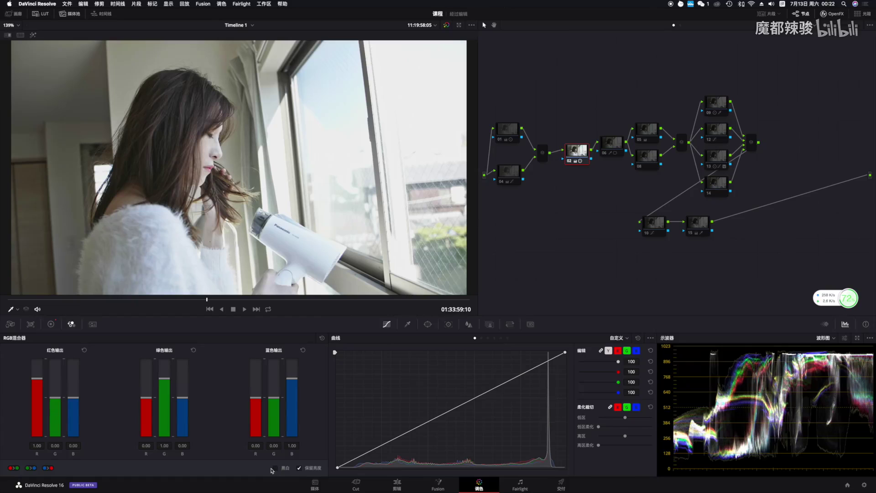
pyautogui.click(277, 469)
pyautogui.click(276, 469)
pyautogui.click(50, 324)
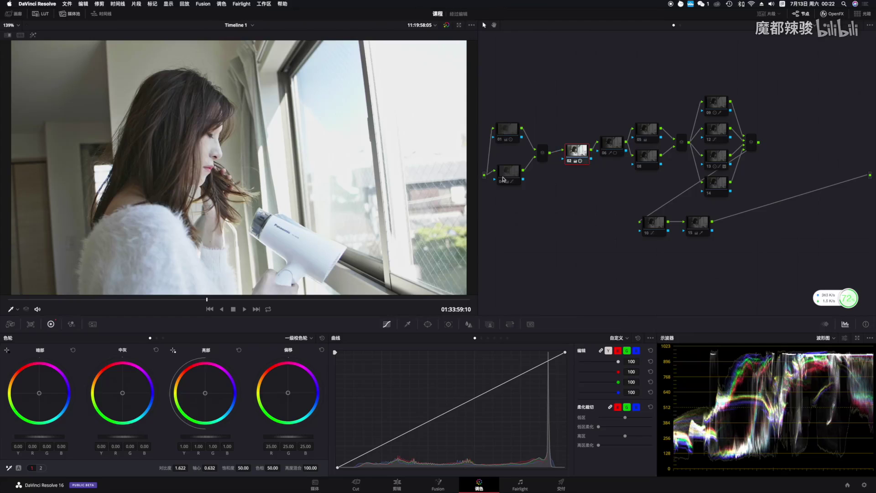
# Enable parallel nodes 01 and 04, toggling node 04 off and on to compare its effect.
pyautogui.click(504, 182)
pyautogui.click(504, 182)
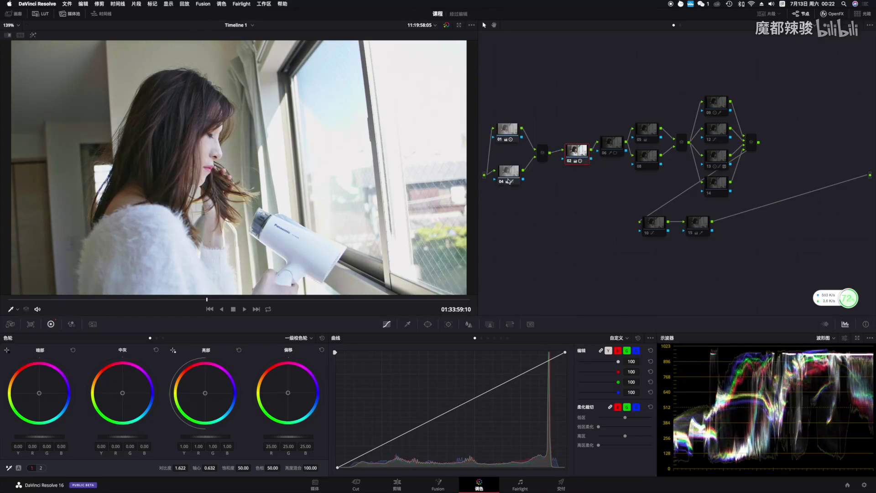
pyautogui.click(501, 182)
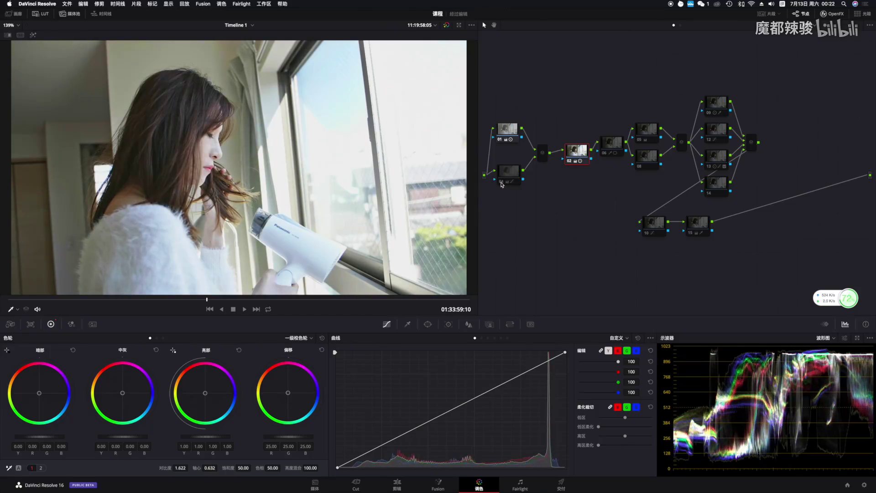
pyautogui.click(502, 182)
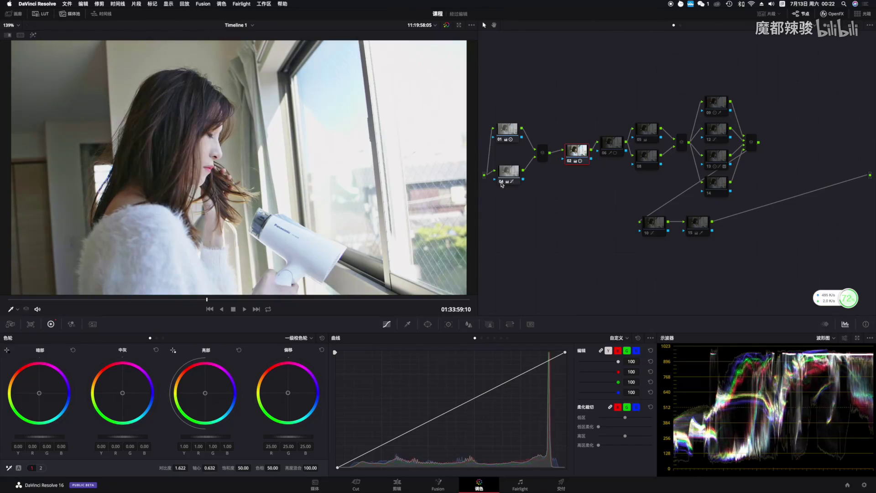
pyautogui.click(501, 183)
pyautogui.click(501, 182)
pyautogui.click(501, 183)
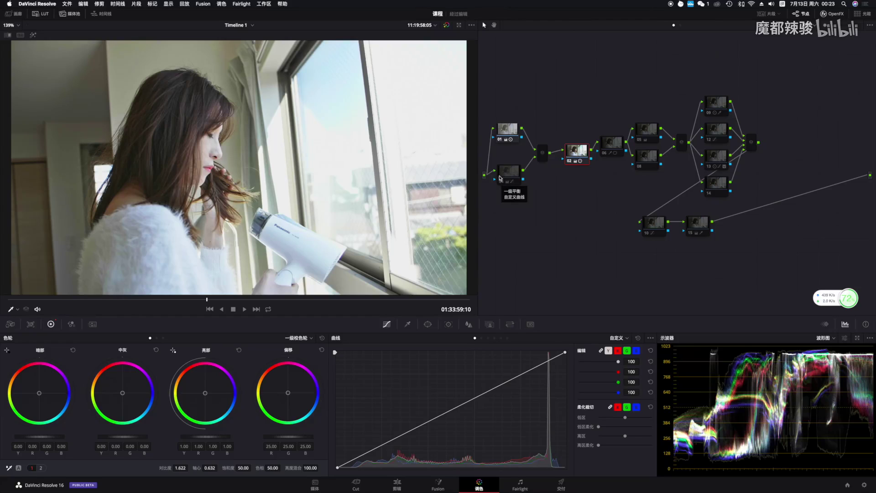
pyautogui.click(502, 182)
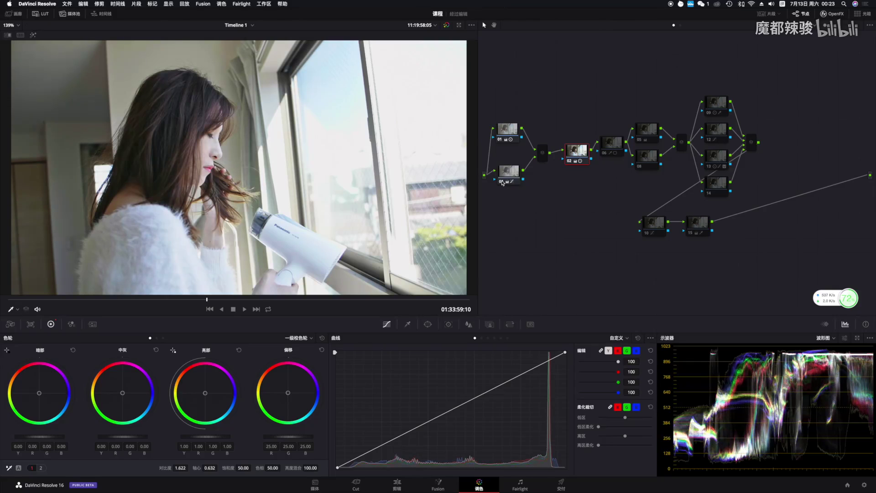
pyautogui.click(502, 181)
pyautogui.click(502, 182)
pyautogui.click(509, 131)
# Examine node 06's circular power window, HSL qualifier range and highlighted selection.
pyautogui.click(611, 155)
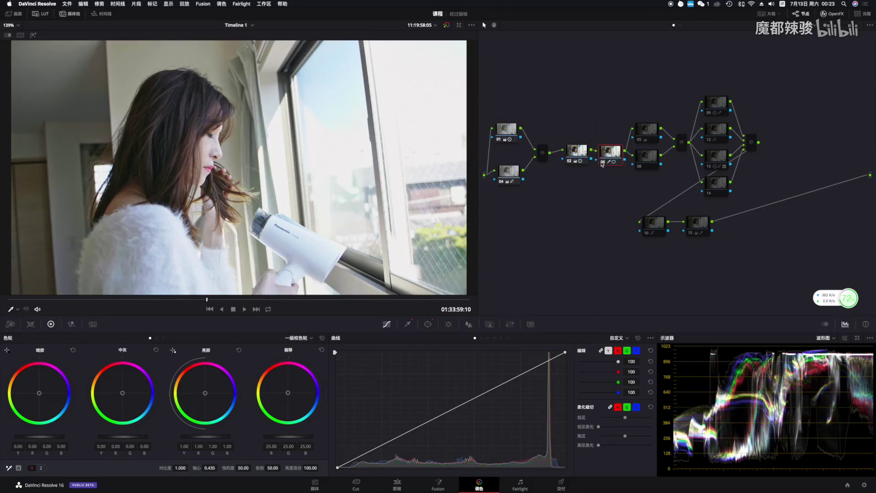
pyautogui.click(428, 325)
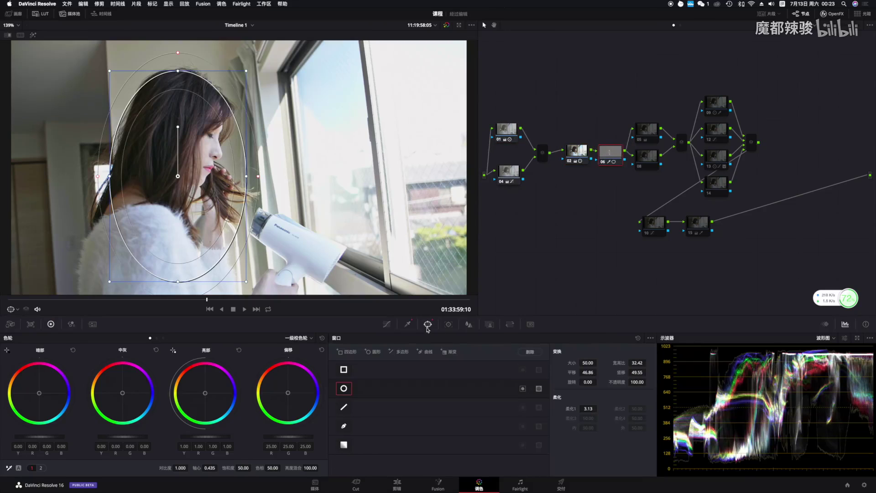
pyautogui.click(408, 324)
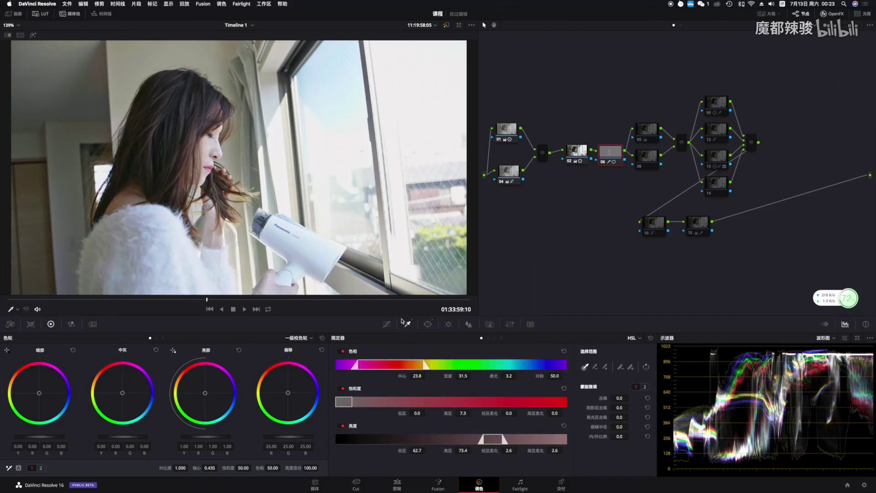
pyautogui.click(33, 36)
pyautogui.click(33, 35)
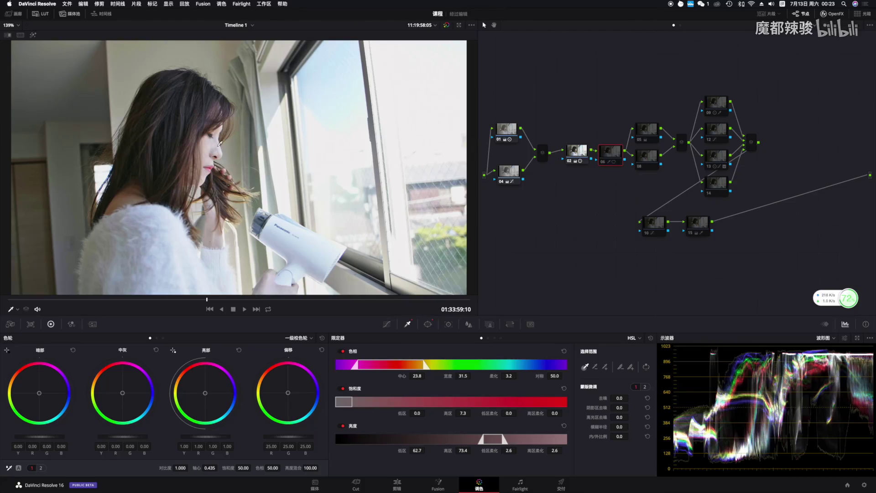
# Move parallel nodes 05 and 08 slightly farther apart in the node graph.
pyautogui.hscroll(5, 593, 160)
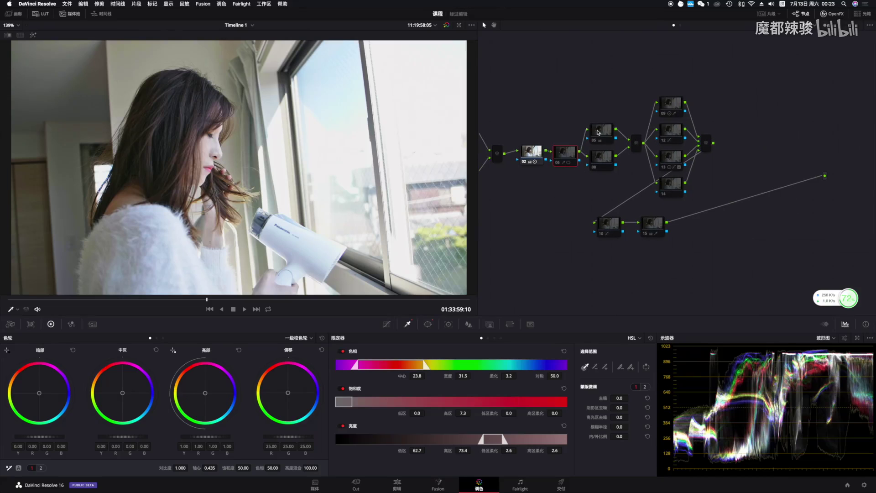
pyautogui.moveTo(601, 133); pyautogui.dragTo(614, 126)
pyautogui.moveTo(596, 166); pyautogui.dragTo(602, 170)
pyautogui.moveTo(613, 136); pyautogui.dragTo(604, 136)
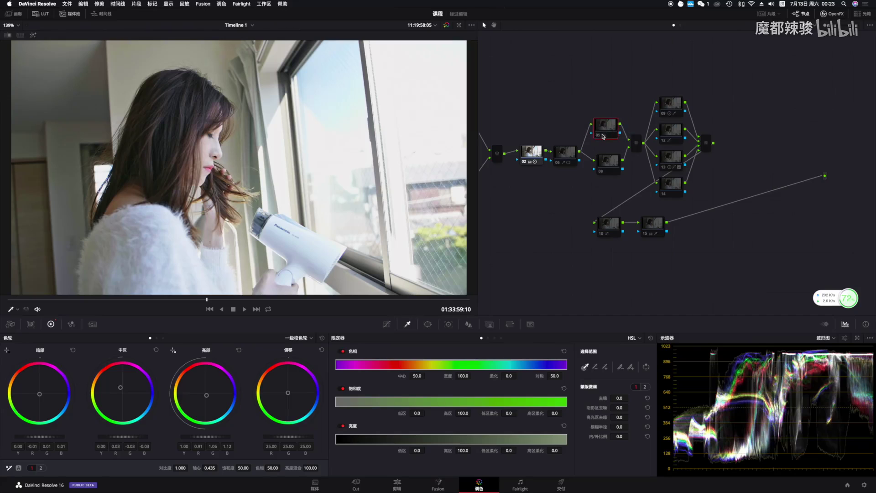
# Toggle node 05 on and off to compare its color change in the image.
pyautogui.click(598, 135)
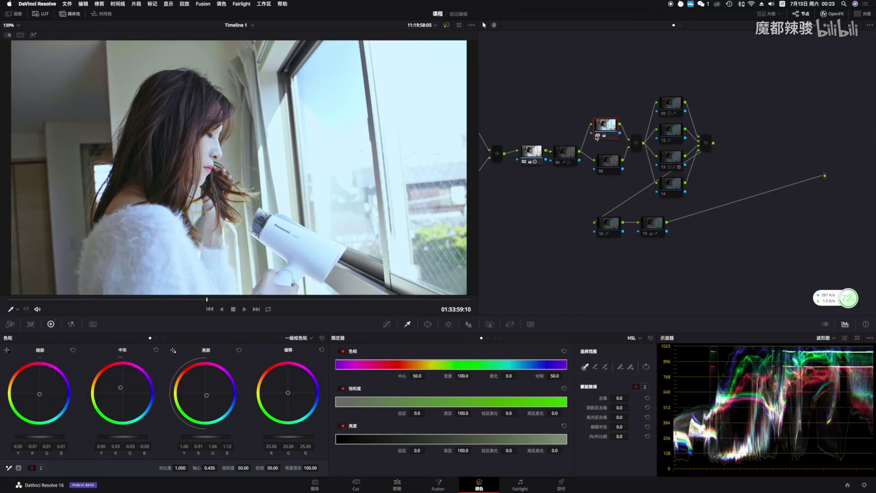
pyautogui.click(597, 135)
pyautogui.click(597, 136)
pyautogui.click(597, 135)
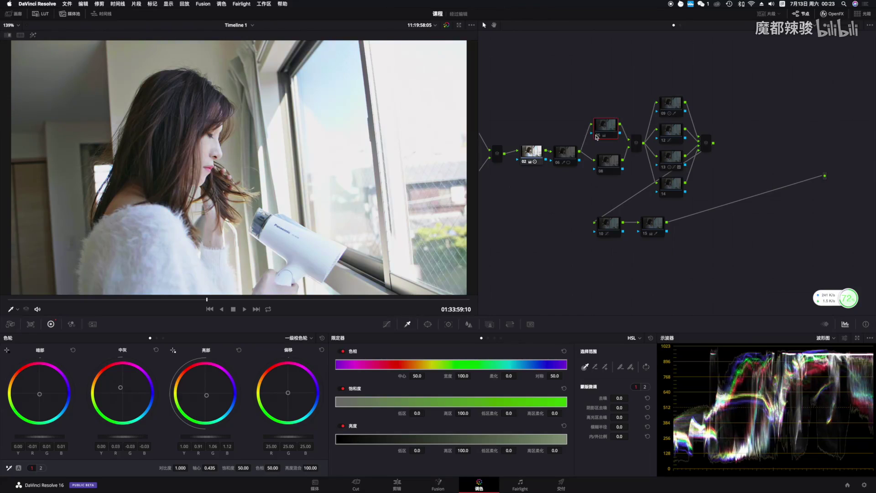
# Switch the scope from waveform to vectorscope and turn on its 2x zoom.
pyautogui.click(825, 339)
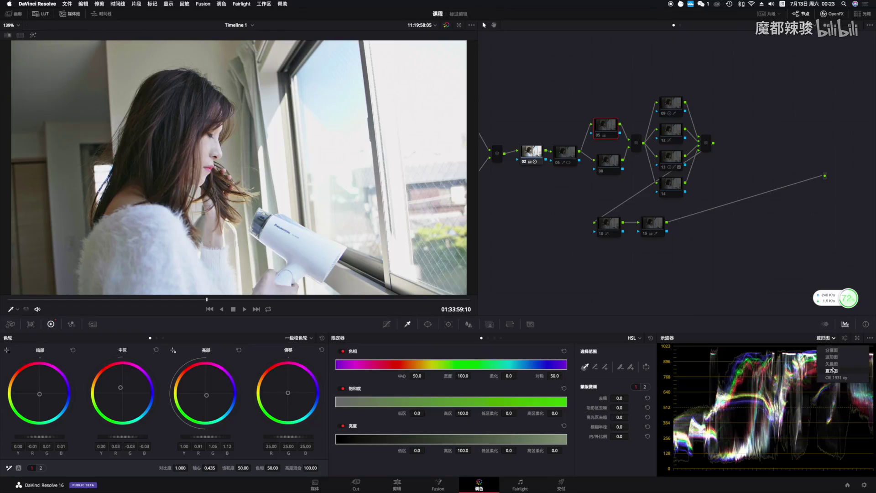
pyautogui.click(831, 363)
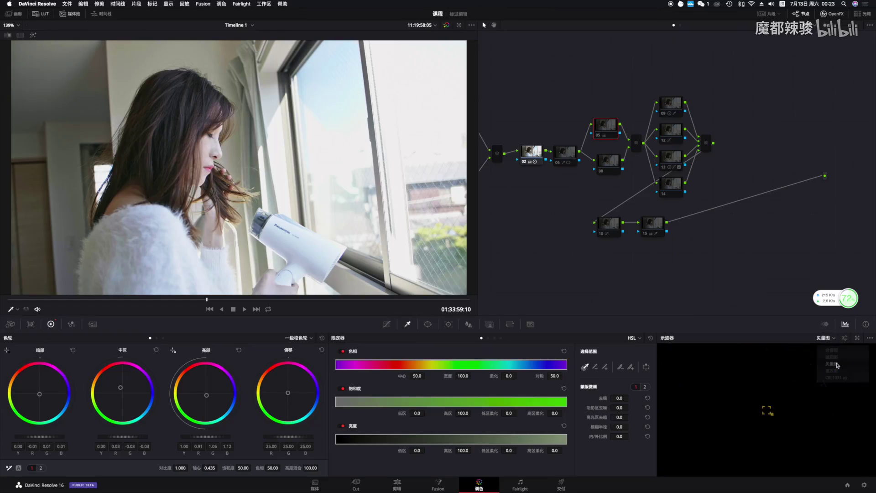
pyautogui.click(844, 339)
pyautogui.click(811, 430)
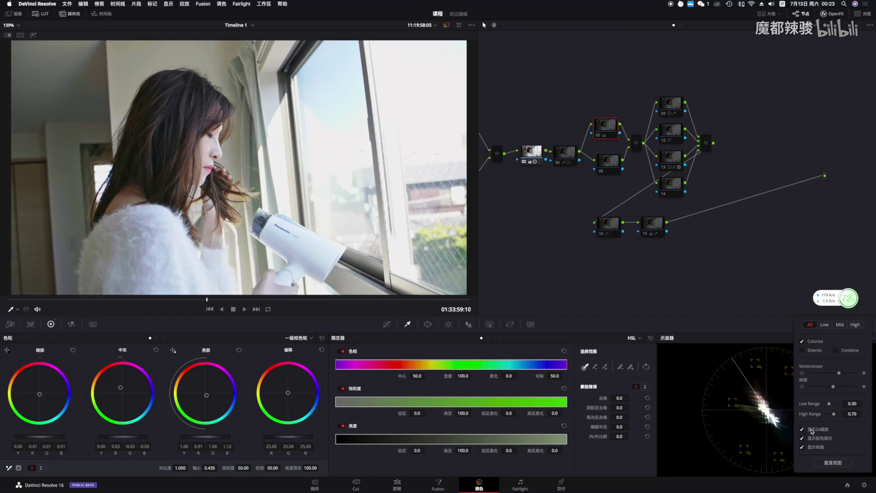
# Enable node 05, toggling it repeatedly to compare its effect on the vectorscope.
pyautogui.click(598, 136)
pyautogui.click(598, 136)
pyautogui.click(598, 135)
pyautogui.click(598, 136)
pyautogui.click(598, 136)
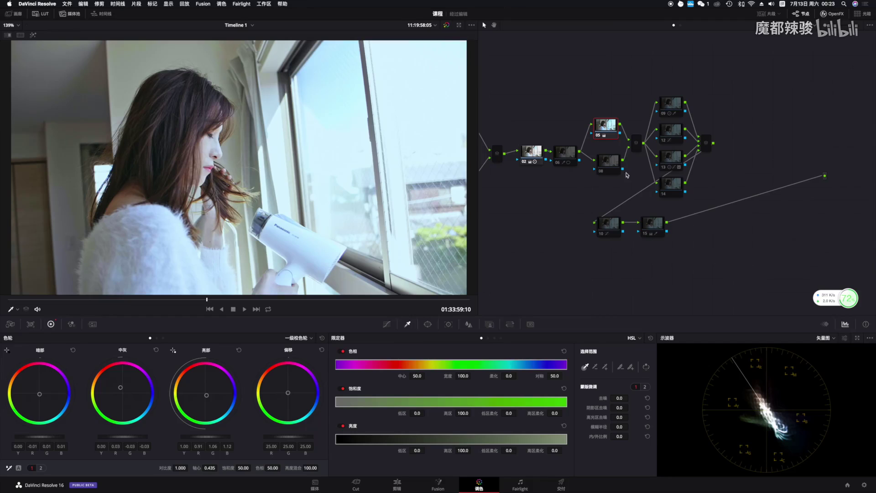
pyautogui.click(598, 136)
pyautogui.click(599, 136)
pyautogui.click(599, 136)
pyautogui.click(599, 136)
pyautogui.click(599, 136)
pyautogui.click(599, 136)
pyautogui.click(598, 136)
pyautogui.click(599, 136)
# Enable node 09 in the second parallel group and examine its masked area in the highlight view.
pyautogui.click(609, 158)
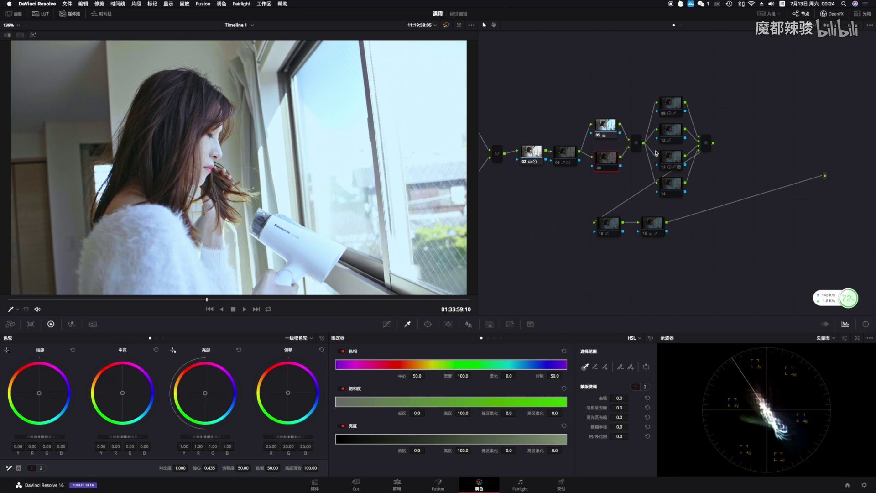
pyautogui.click(637, 145)
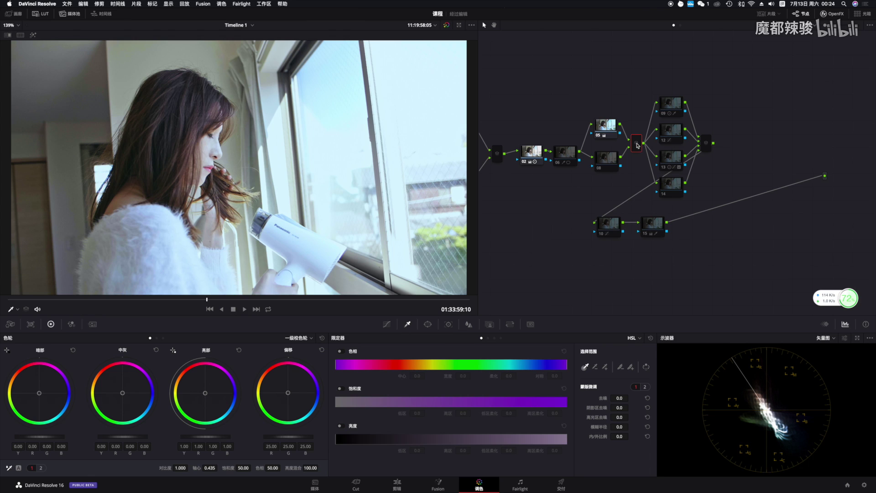
pyautogui.click(666, 116)
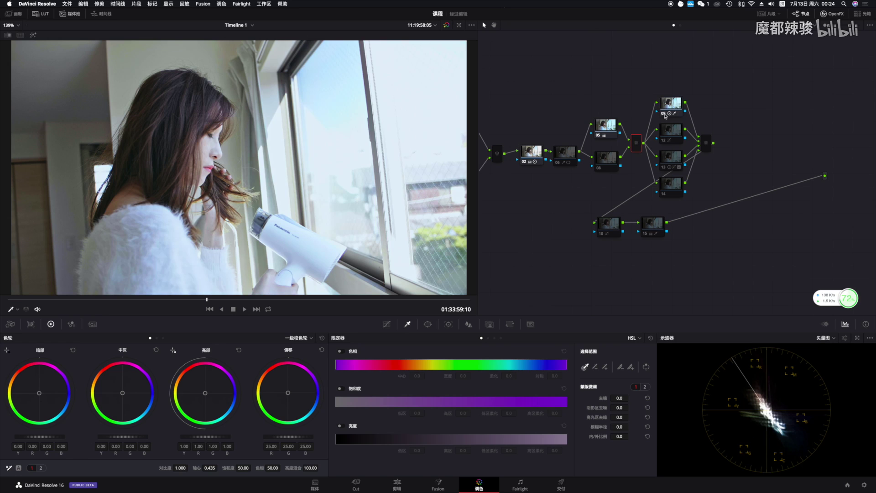
pyautogui.click(32, 36)
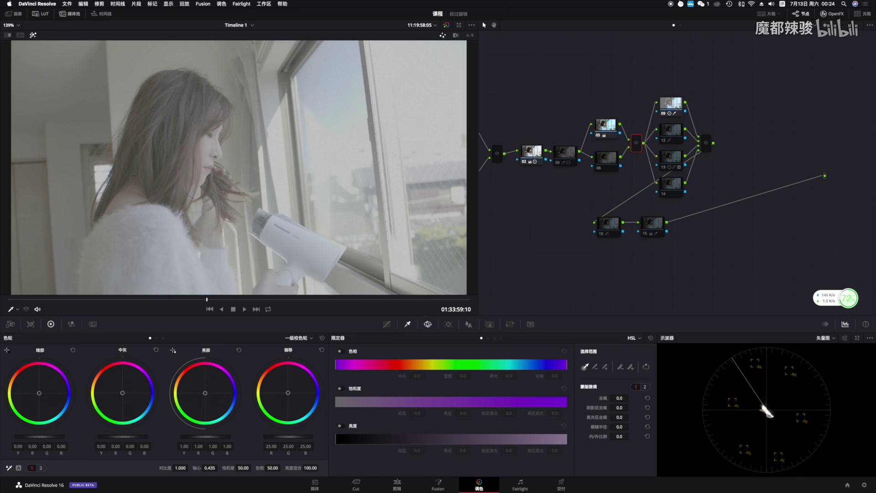
pyautogui.click(664, 111)
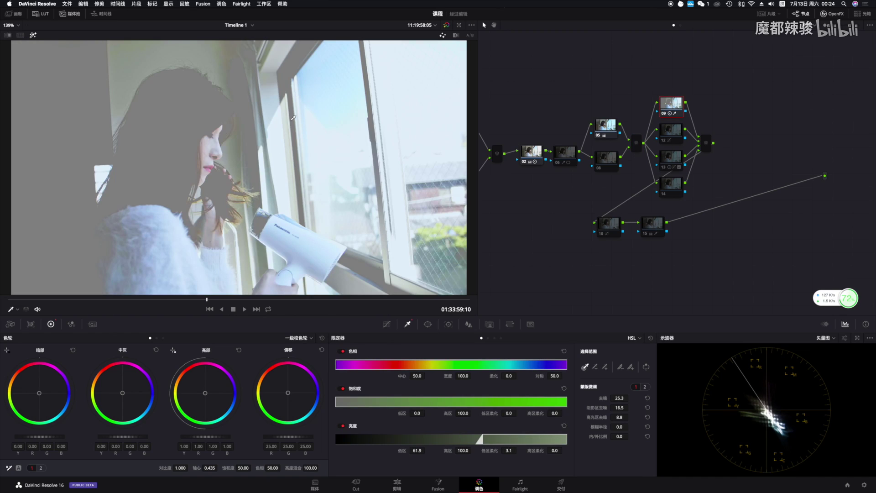
pyautogui.click(33, 35)
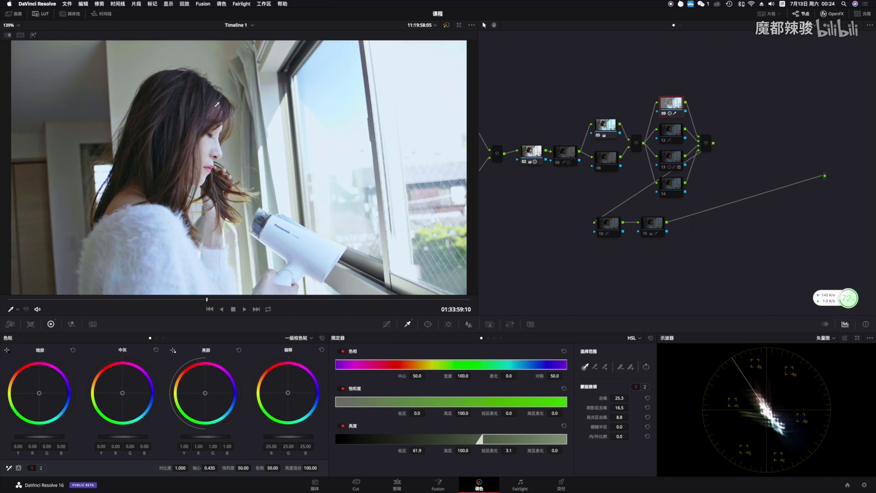
# Toggle node 09 off and on to compare its effect on the image.
pyautogui.click(664, 116)
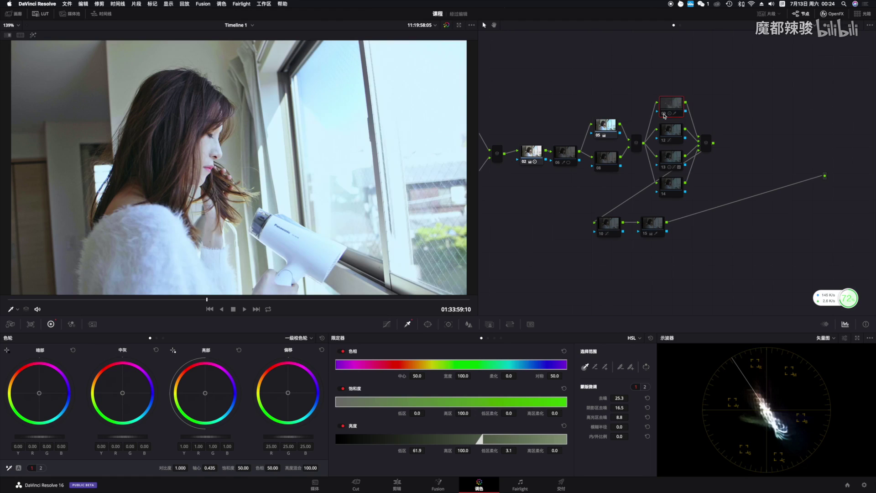
pyautogui.click(664, 114)
pyautogui.click(664, 114)
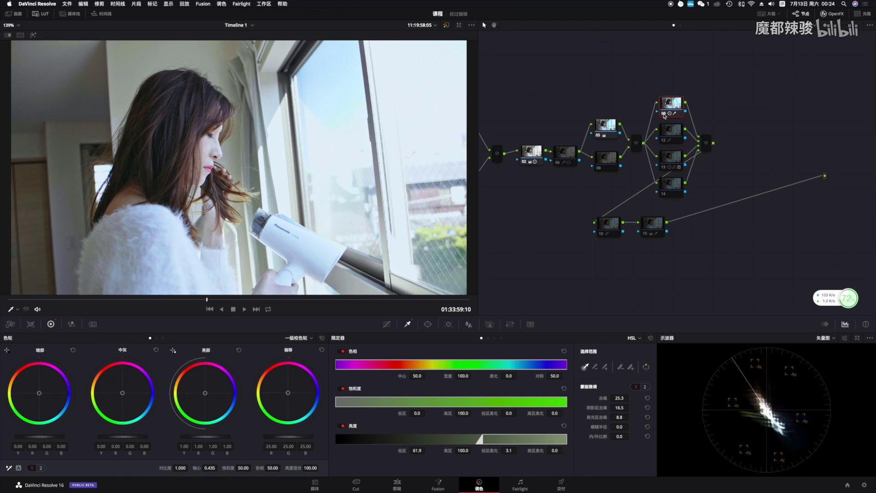
# Enable node 12 in the parallel group and show its custom curve.
pyautogui.click(664, 141)
pyautogui.click(665, 142)
pyautogui.click(387, 324)
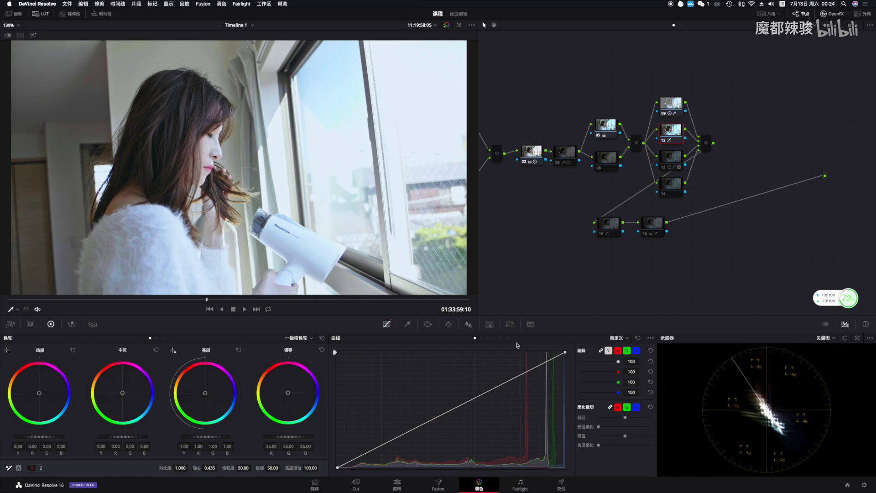
# Toggle node 12 repeatedly to compare its effect, and check its Log wheels before returning to the primary wheels.
pyautogui.click(665, 142)
pyautogui.click(664, 142)
pyautogui.click(664, 142)
pyautogui.click(664, 142)
pyautogui.click(665, 142)
pyautogui.click(665, 142)
pyautogui.click(665, 142)
pyautogui.click(664, 142)
pyautogui.click(664, 142)
pyautogui.click(664, 141)
pyautogui.click(162, 338)
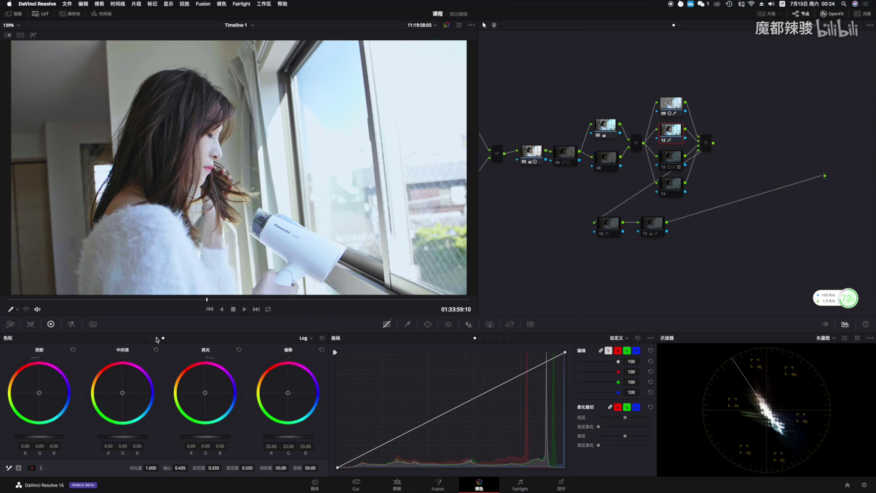
pyautogui.click(150, 338)
# Enable node 13 in the parallel group and delete node 08 below node 05.
pyautogui.click(663, 167)
pyautogui.click(599, 168)
pyautogui.rightClick(601, 161)
pyautogui.click(590, 178)
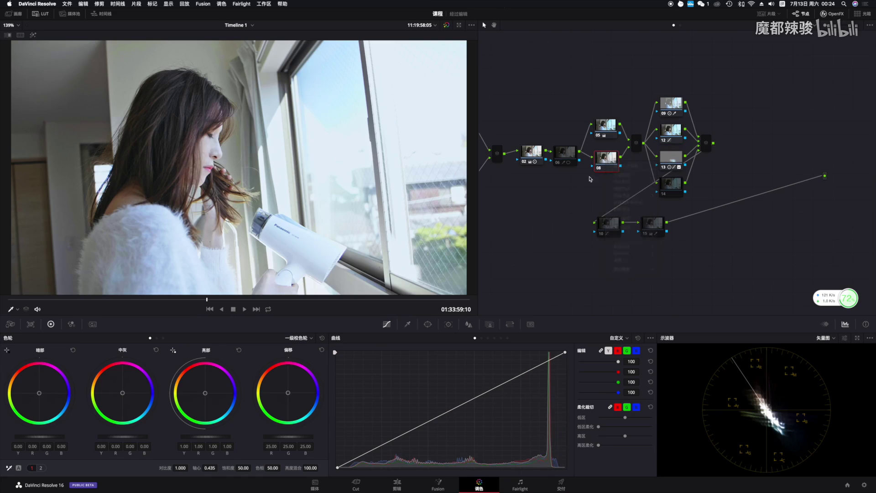
pyautogui.press('Delete')
# Toggle the Power Window node below node 10 repeatedly to compare its effect on the image.
pyautogui.click(664, 167)
pyautogui.click(663, 168)
pyautogui.click(663, 168)
pyautogui.click(663, 168)
pyautogui.click(663, 168)
pyautogui.click(663, 168)
pyautogui.click(663, 168)
pyautogui.click(663, 168)
pyautogui.click(664, 167)
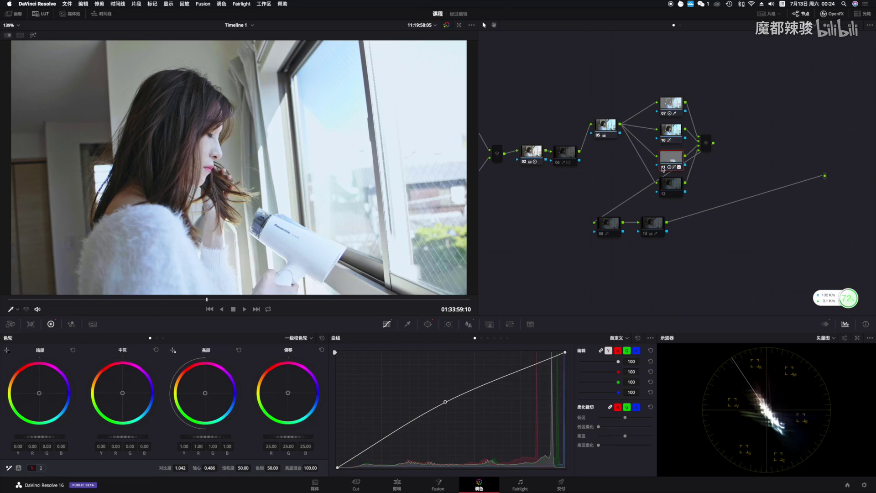
pyautogui.click(664, 167)
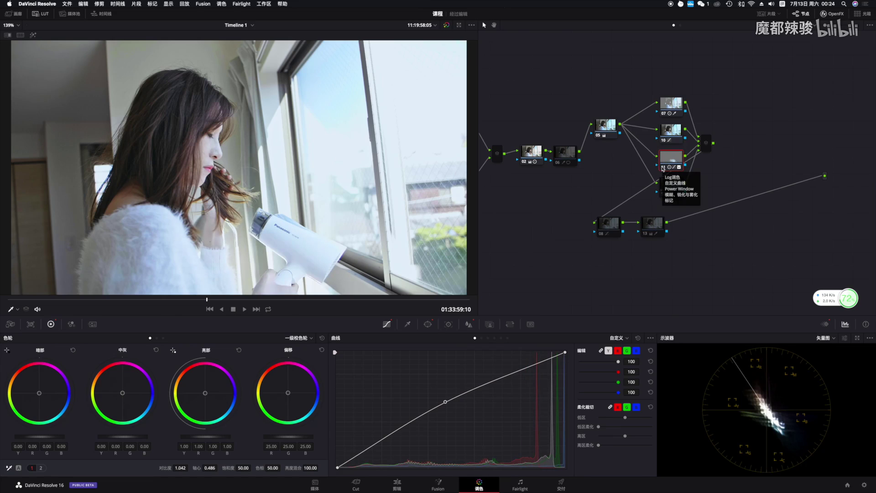
pyautogui.click(663, 168)
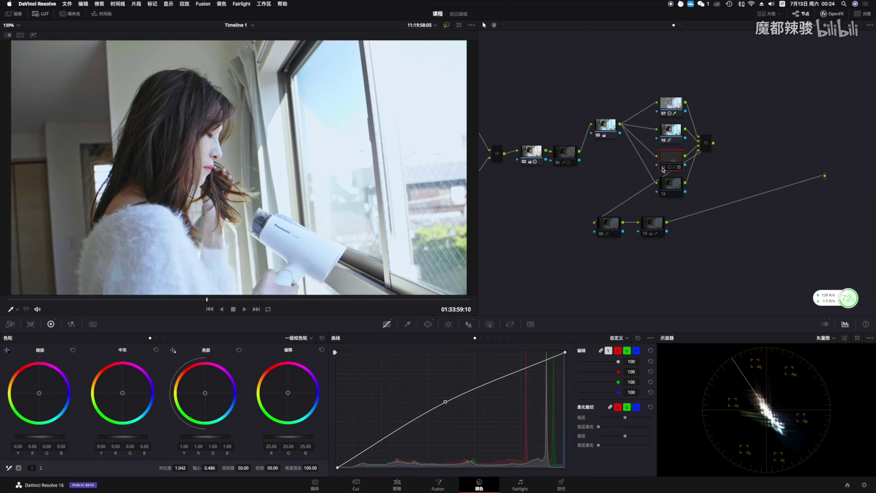
# Delete the Power Window node below node 10 and the empty node beneath it, and nudge the parallel mixer upward.
pyautogui.click(663, 167)
pyautogui.press('Delete')
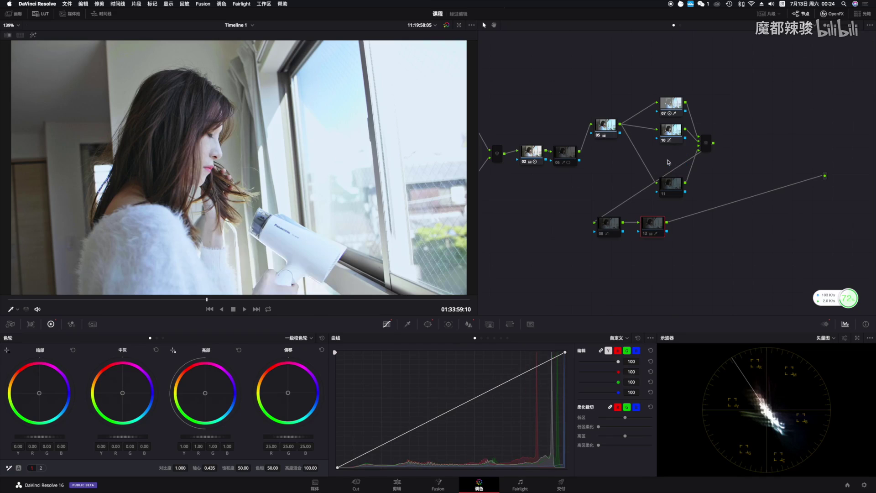
pyautogui.click(666, 195)
pyautogui.press('Delete')
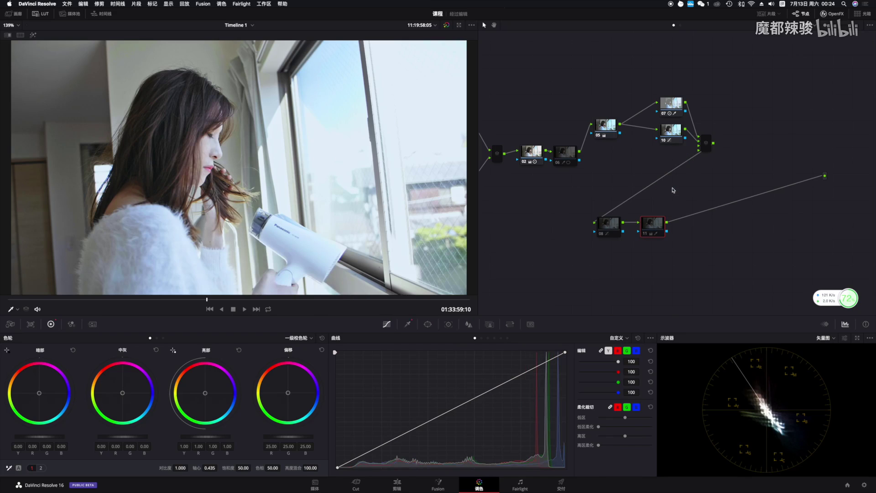
pyautogui.moveTo(705, 144); pyautogui.dragTo(708, 139)
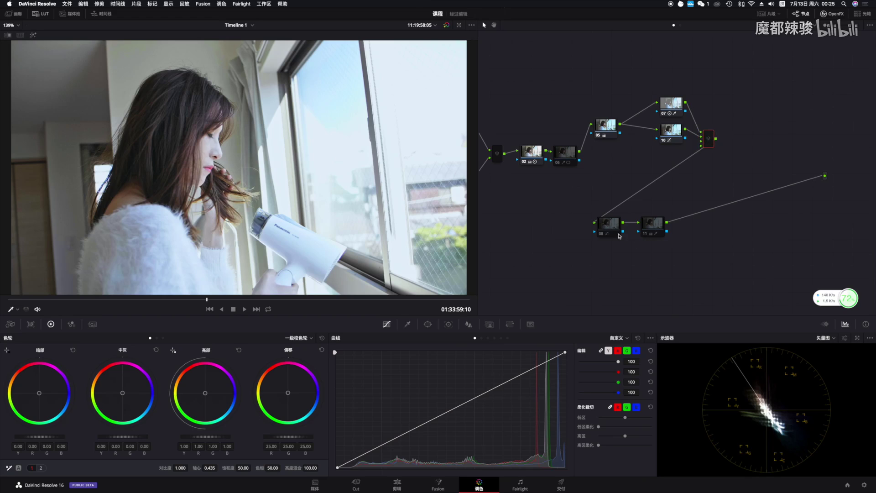
# Enable node 08 after the parallel mixer and fine-tune the end points of its custom curve.
pyautogui.hscroll(2, 626, 182)
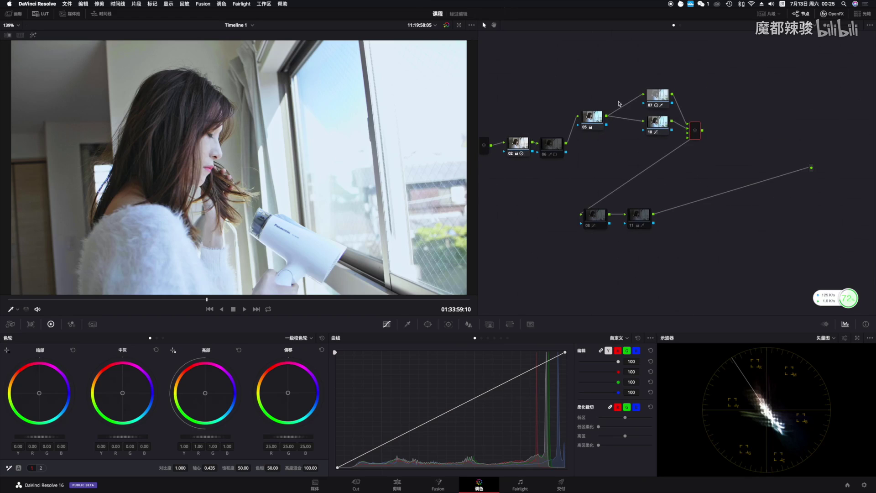
pyautogui.click(587, 226)
pyautogui.click(588, 227)
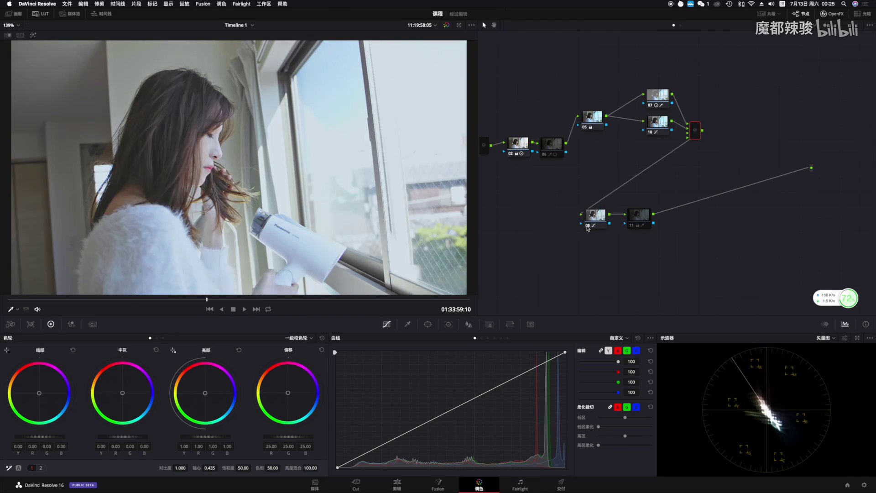
pyautogui.click(591, 221)
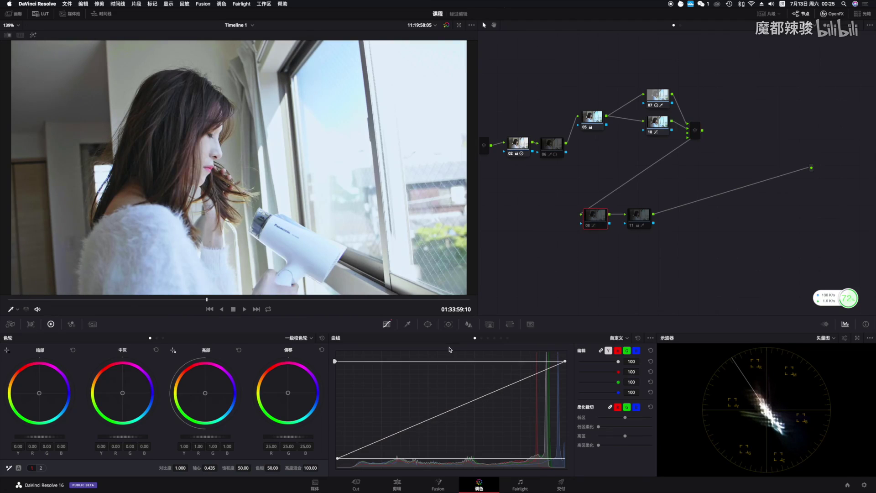
pyautogui.moveTo(335, 361)
pyautogui.mouseDown()
pyautogui.moveTo(335, 354)
pyautogui.moveTo(335, 381)
pyautogui.moveTo(336, 362)
pyautogui.mouseUp()
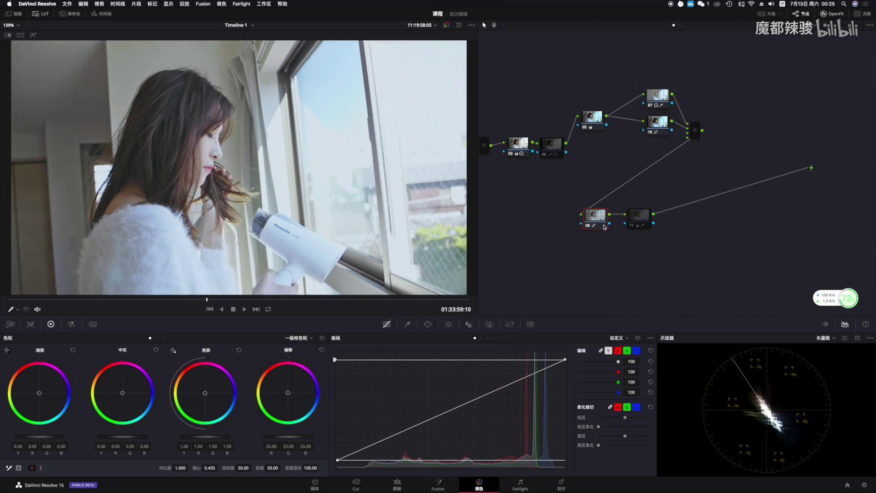
# Bypass the whole grade repeatedly to compare it with the original image, and switch the scope to the parade display.
pyautogui.click(446, 25)
pyautogui.click(446, 25)
pyautogui.click(447, 25)
pyautogui.click(447, 25)
pyautogui.click(826, 338)
pyautogui.click(827, 350)
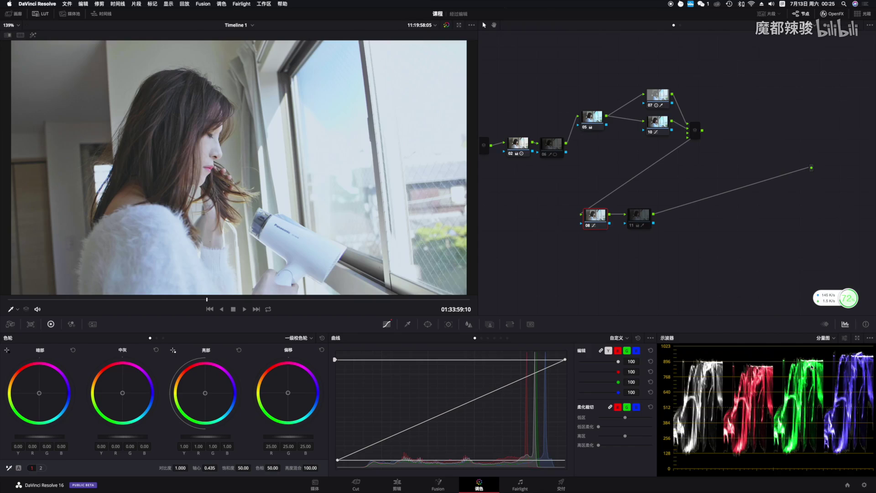
# Enable the final node 11 and examine its keyed area in the highlight view.
pyautogui.click(637, 230)
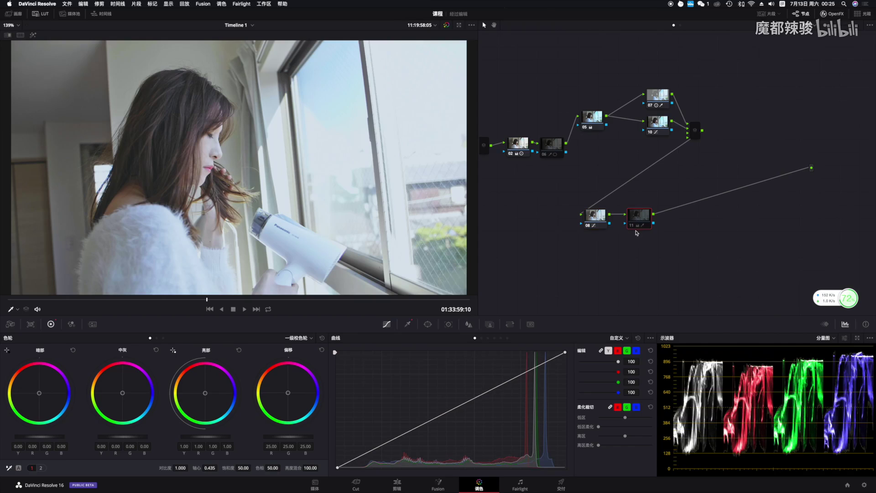
pyautogui.click(632, 227)
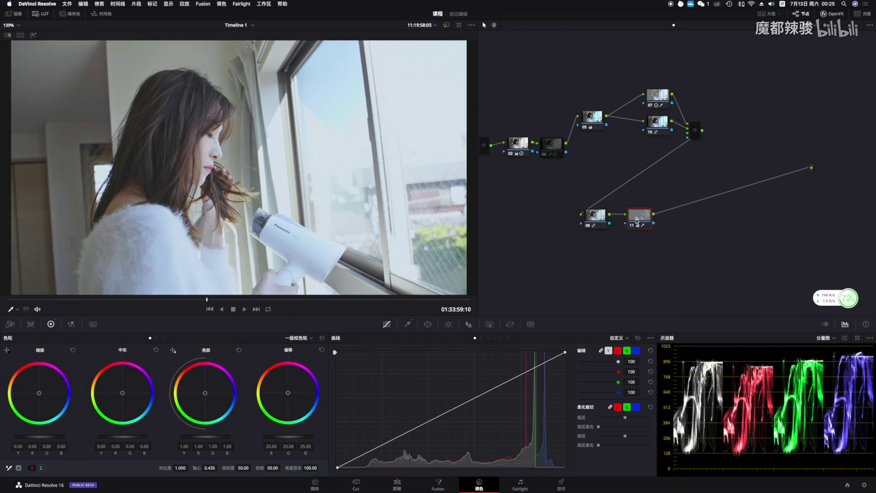
pyautogui.click(33, 35)
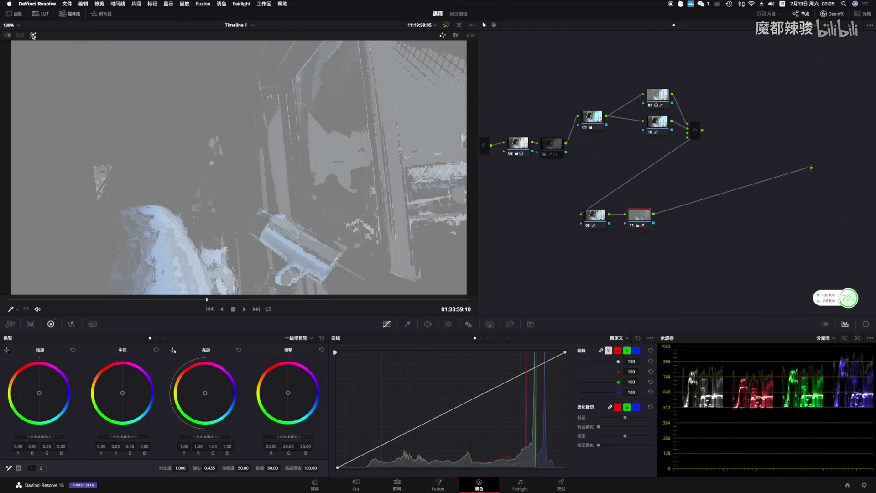
pyautogui.click(34, 35)
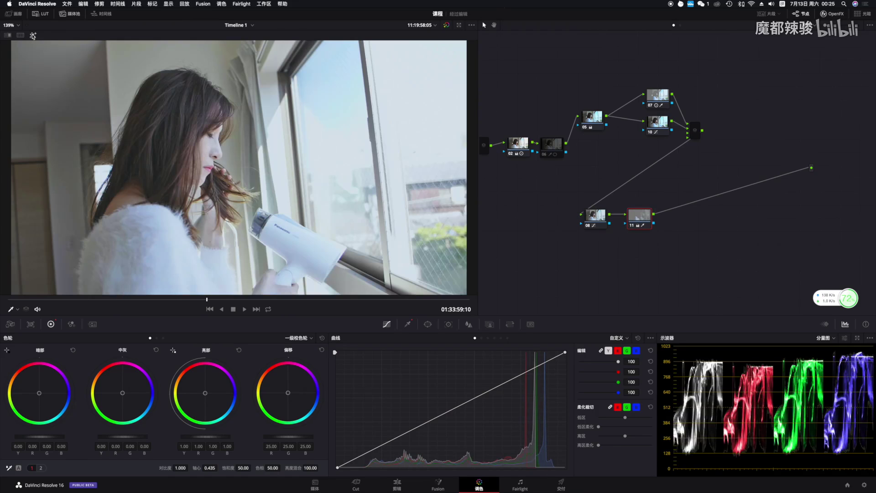
# Toggle node 11 on and off repeatedly to compare its effect on the keyed area.
pyautogui.click(632, 226)
pyautogui.click(632, 226)
pyautogui.click(632, 226)
pyautogui.click(632, 226)
pyautogui.click(632, 226)
pyautogui.click(633, 226)
pyautogui.click(632, 226)
pyautogui.click(632, 225)
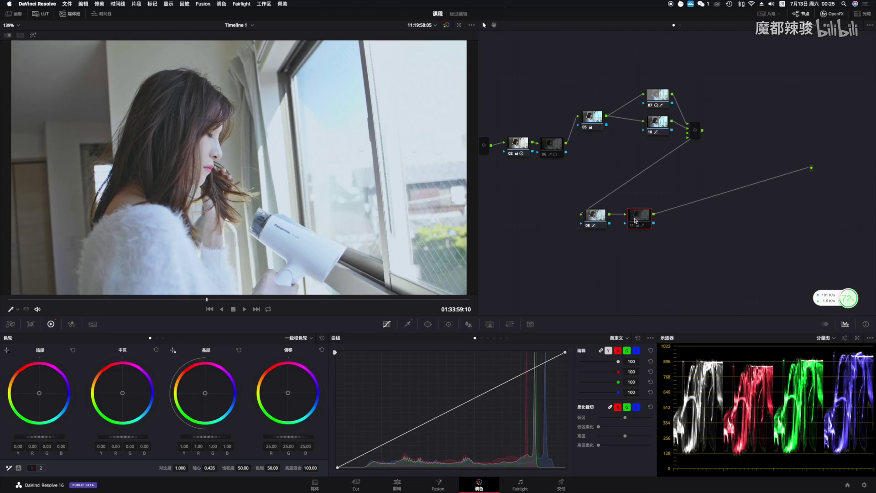
# Show node 11's midtone detail setting and keep toggling the node to examine how that setting affects the picture.
pyautogui.click(40, 468)
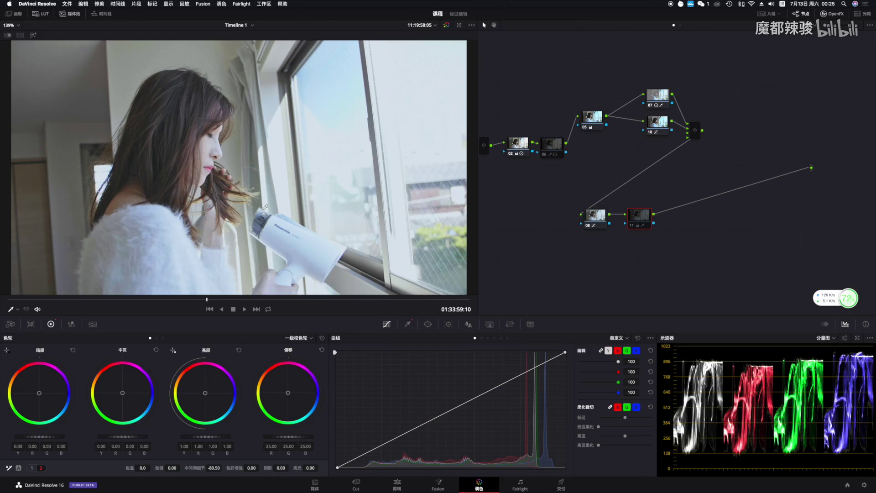
pyautogui.click(633, 226)
pyautogui.click(632, 226)
pyautogui.click(633, 226)
pyautogui.click(632, 226)
pyautogui.click(632, 226)
pyautogui.click(632, 226)
pyautogui.click(632, 226)
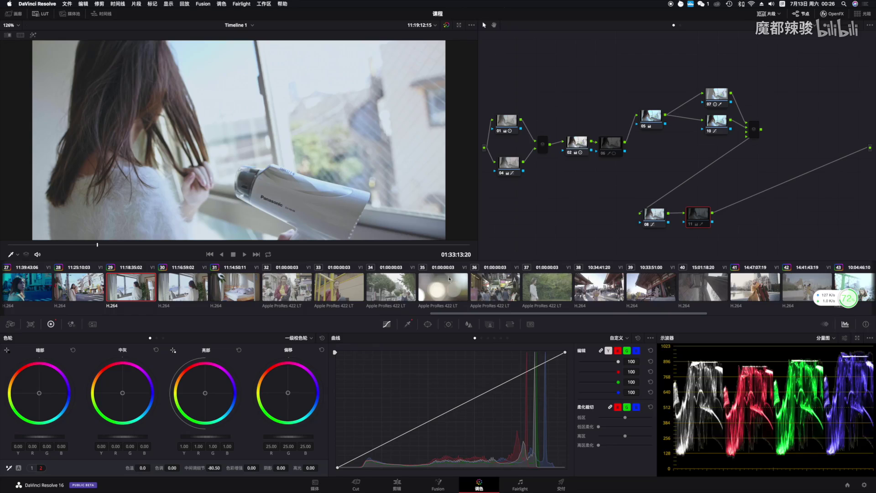
# Reset the grade and nodes of clip 30, and undo the reset.
pyautogui.click(195, 288)
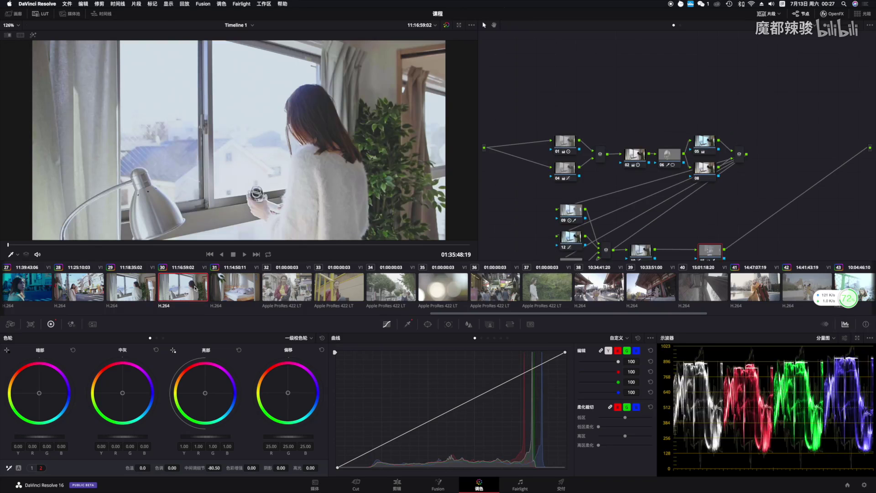
pyautogui.rightClick(522, 91)
pyautogui.click(532, 91)
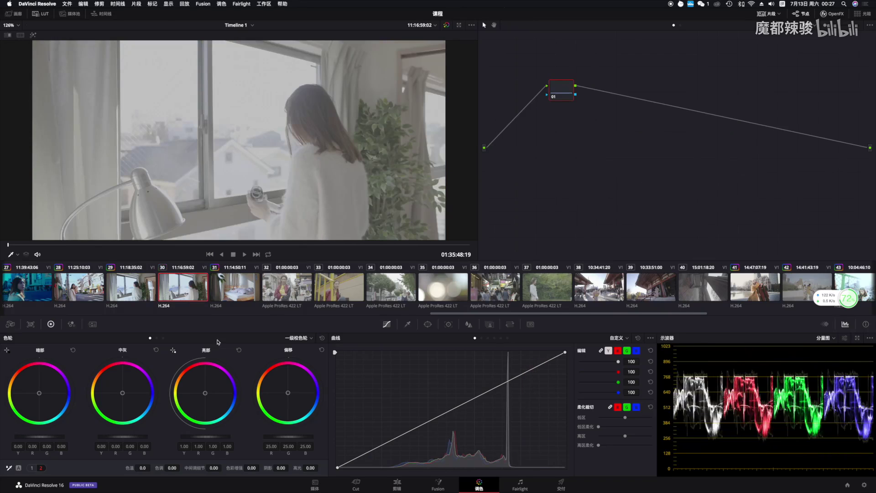
pyautogui.press('super+z')
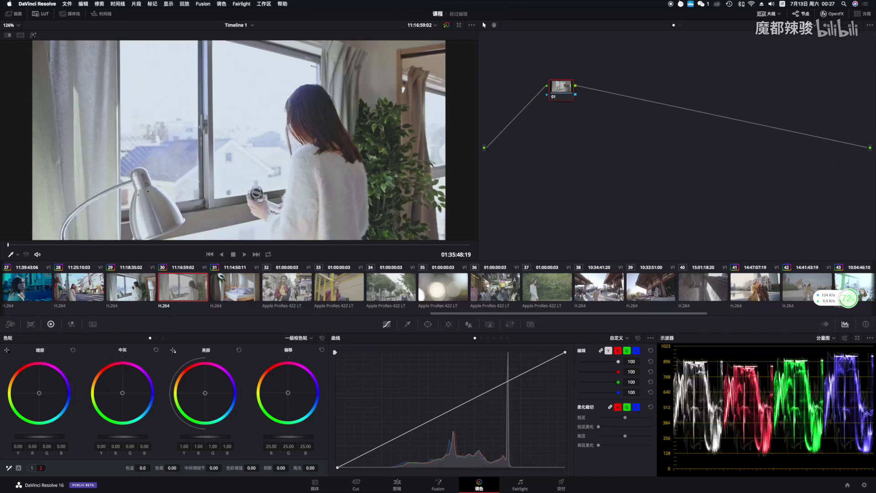
# Apply the hair-dryer clip's grade to street clip 27 and check the look on clips 27 and 28.
pyautogui.click(20, 288)
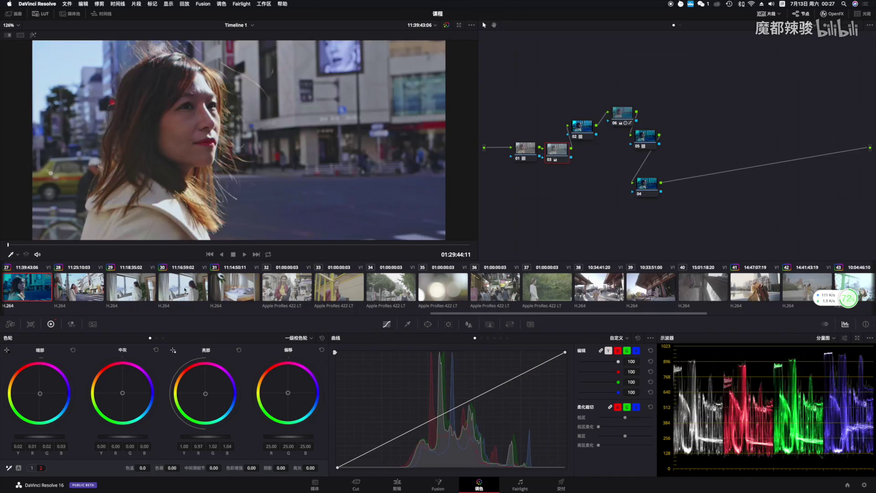
pyautogui.click(262, 247)
pyautogui.moveTo(263, 247); pyautogui.dragTo(343, 245)
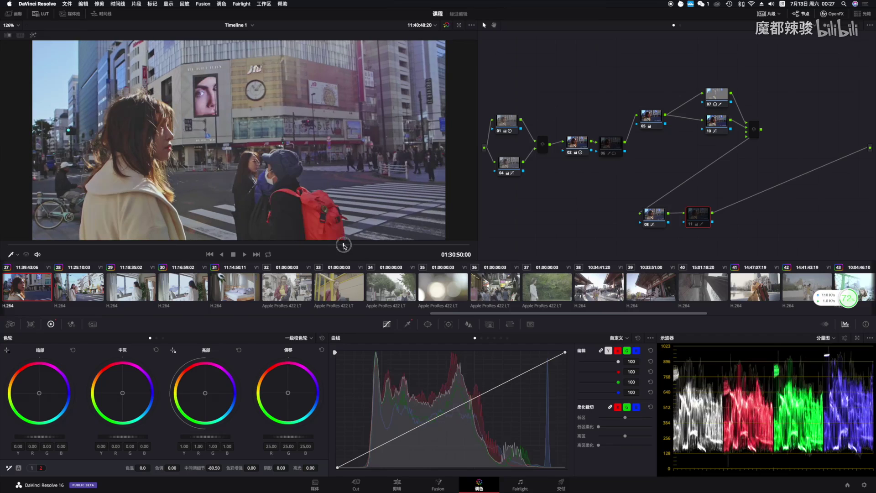
pyautogui.click(64, 294)
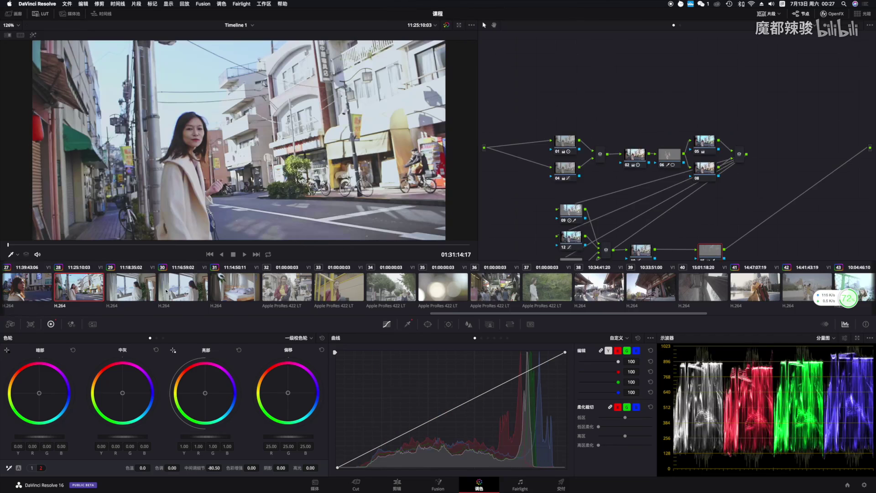
# Select clip 14 and park the playhead at 01:14:36:00.
pyautogui.hotkey('shift', 'Home')
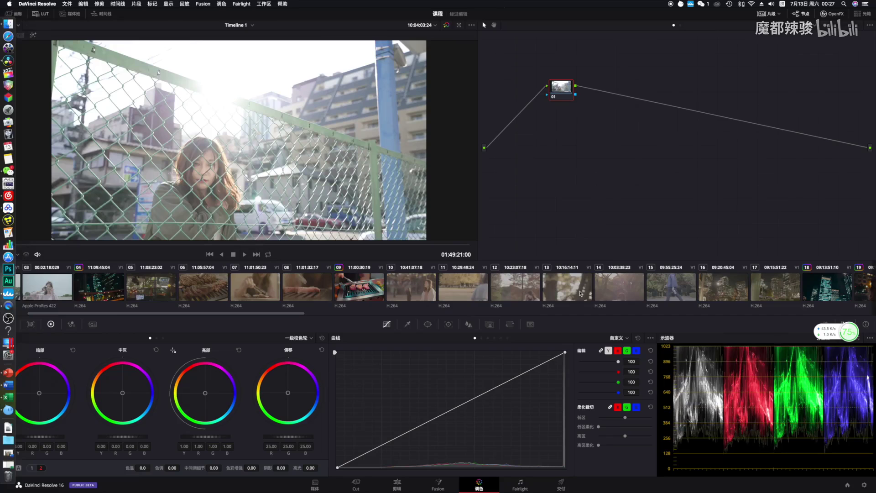
pyautogui.click(619, 287)
pyautogui.moveTo(166, 246)
pyautogui.mouseDown()
pyautogui.moveTo(210, 241)
pyautogui.moveTo(172, 241)
pyautogui.moveTo(167, 230)
pyautogui.mouseUp()
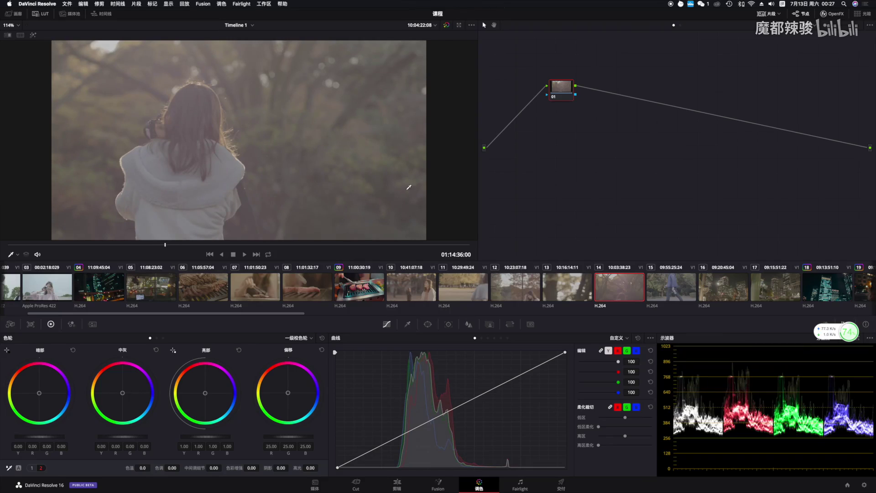
# Move clip 14's node 01 closer to the source input and append two serial nodes after it.
pyautogui.moveTo(556, 85); pyautogui.dragTo(532, 125)
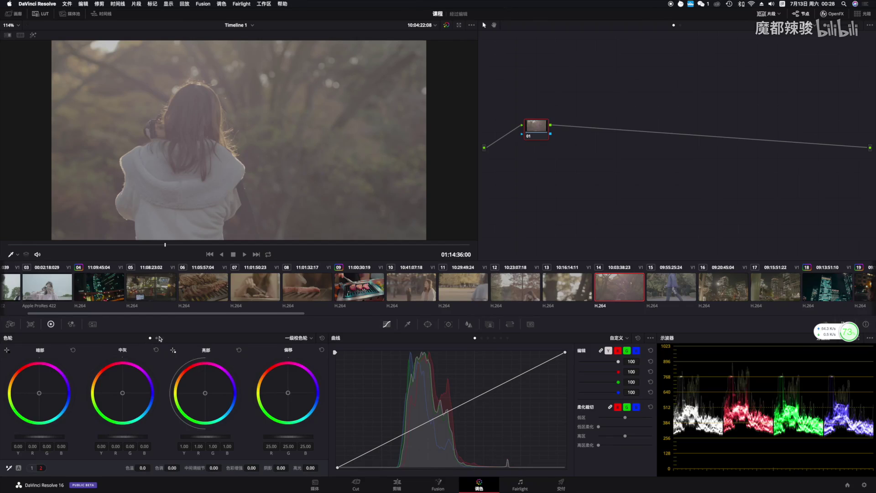
pyautogui.hotkey('alt', 's')
pyautogui.hotkey('alt', 's')
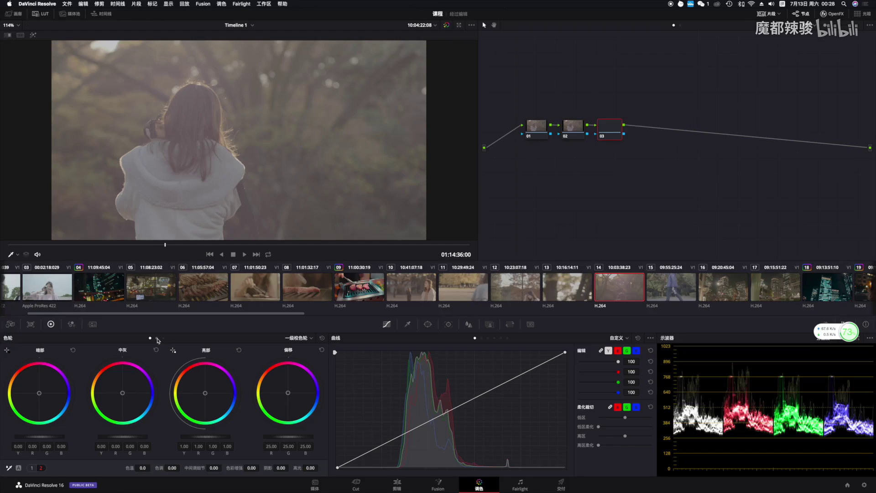
# Select clip 14's node 01 and switch the video scope from parade to waveform.
pyautogui.click(540, 127)
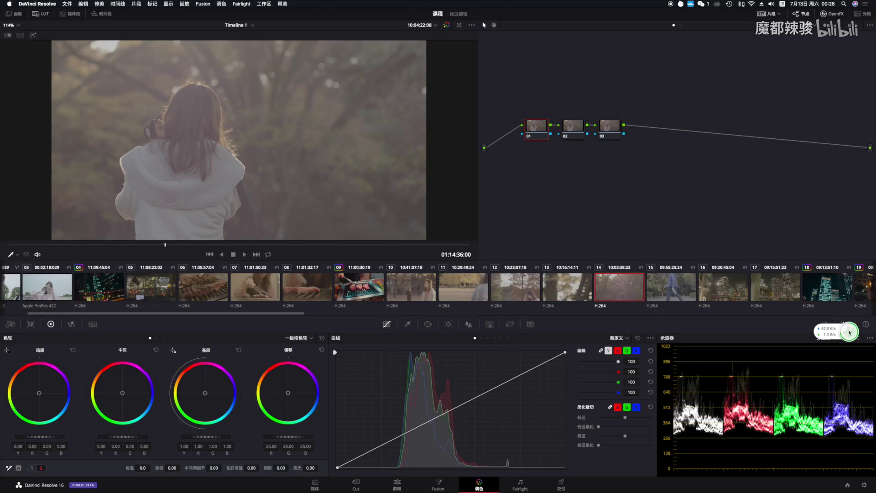
pyautogui.moveTo(1, 256)
pyautogui.click(834, 338)
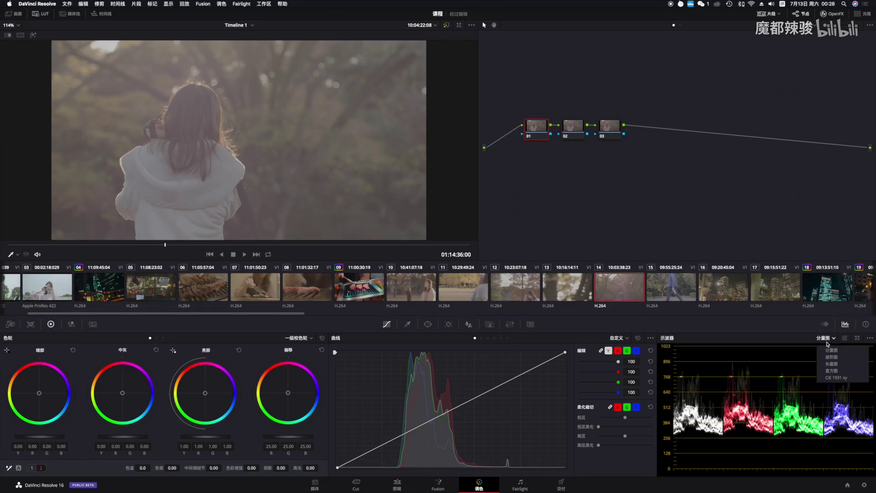
pyautogui.click(834, 357)
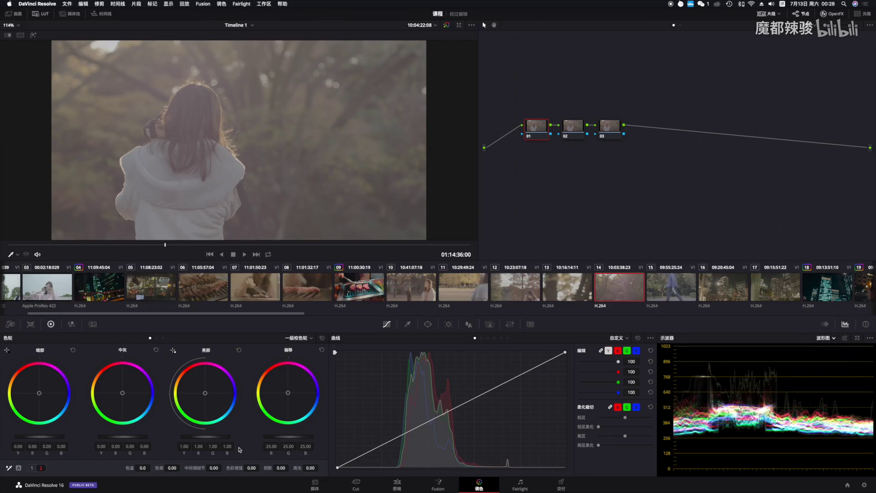
# Set node 01's gain to 1.30 and lift to -0.16 to stretch the flat image's contrast.
pyautogui.moveTo(219, 438); pyautogui.dragTo(295, 438)
pyautogui.moveTo(37, 437); pyautogui.dragTo(19, 436)
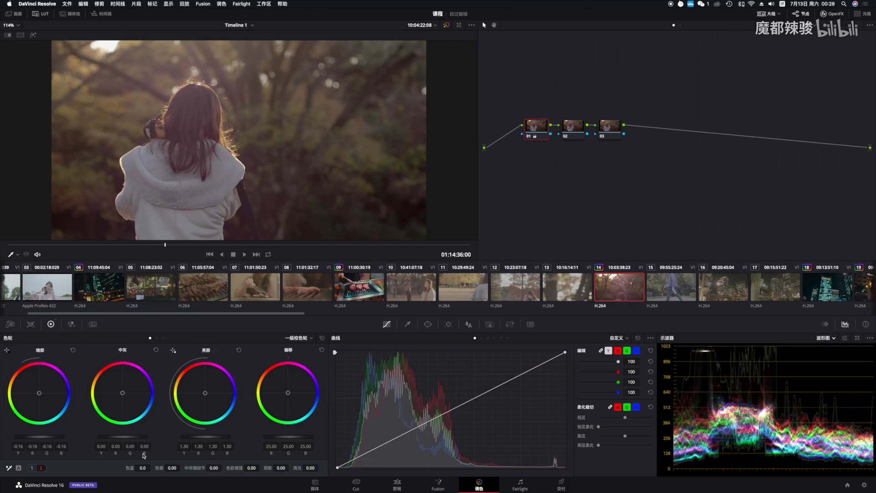
pyautogui.moveTo(134, 437); pyautogui.dragTo(101, 440)
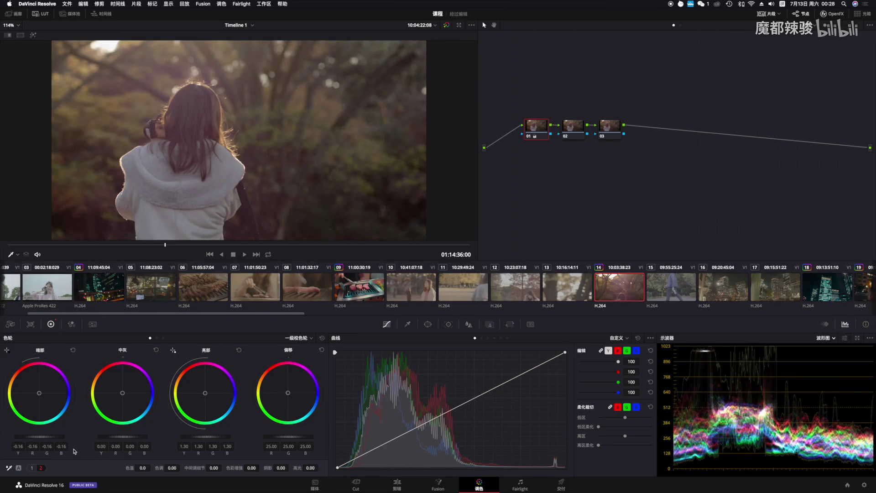
# Turn node 01 monochrome in the RGB mixer and darken it with gamma at -0.19 and lift at -0.14.
pyautogui.click(71, 324)
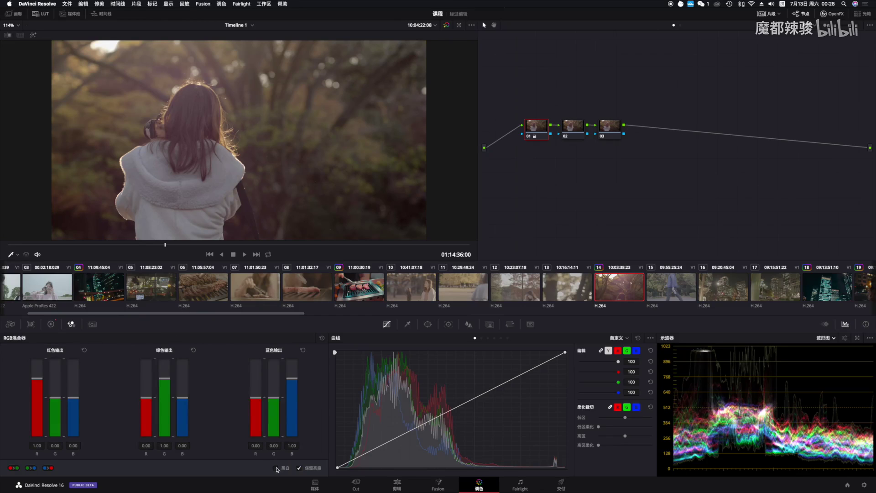
pyautogui.click(275, 468)
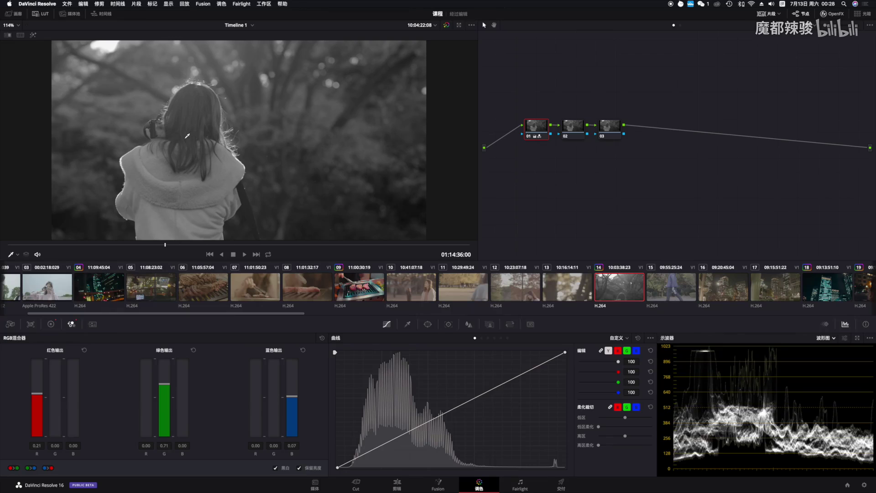
pyautogui.click(51, 324)
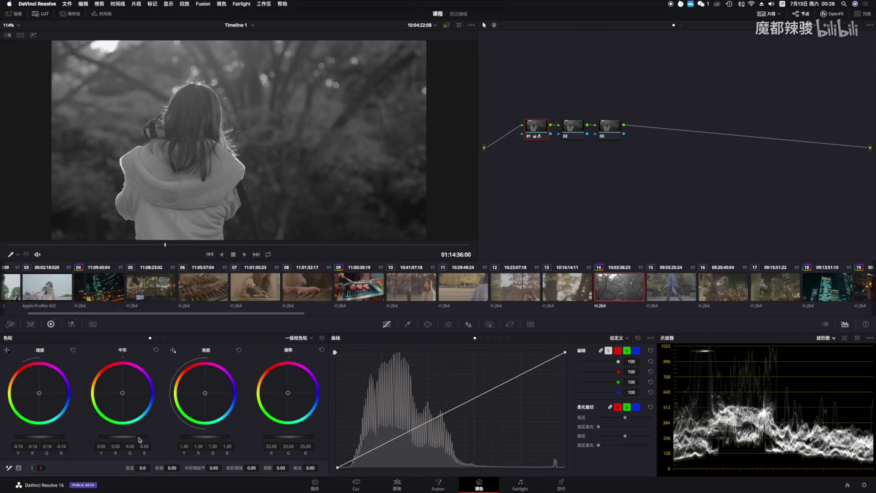
pyautogui.moveTo(62, 437); pyautogui.dragTo(5, 441)
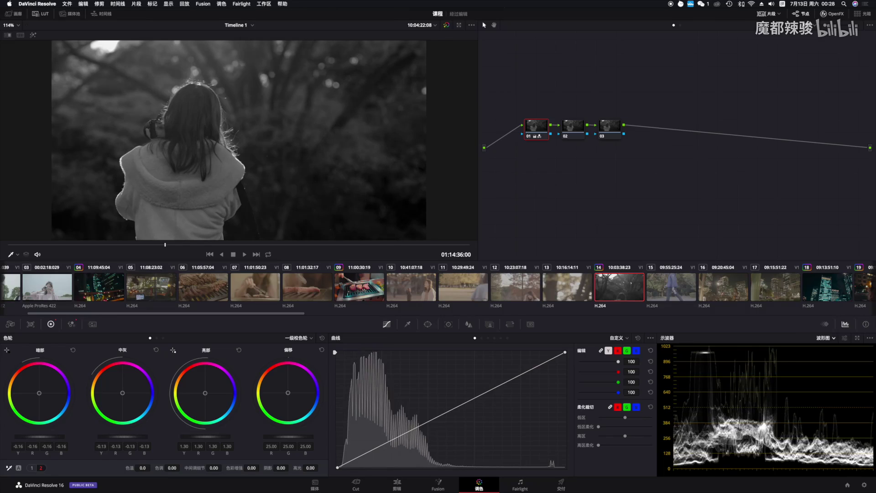
pyautogui.moveTo(144, 440); pyautogui.dragTo(87, 434)
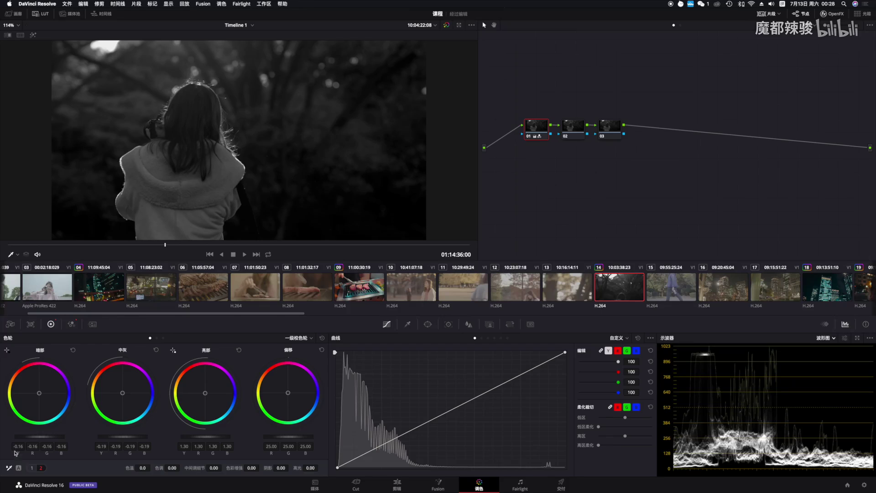
pyautogui.moveTo(29, 438); pyautogui.dragTo(44, 433)
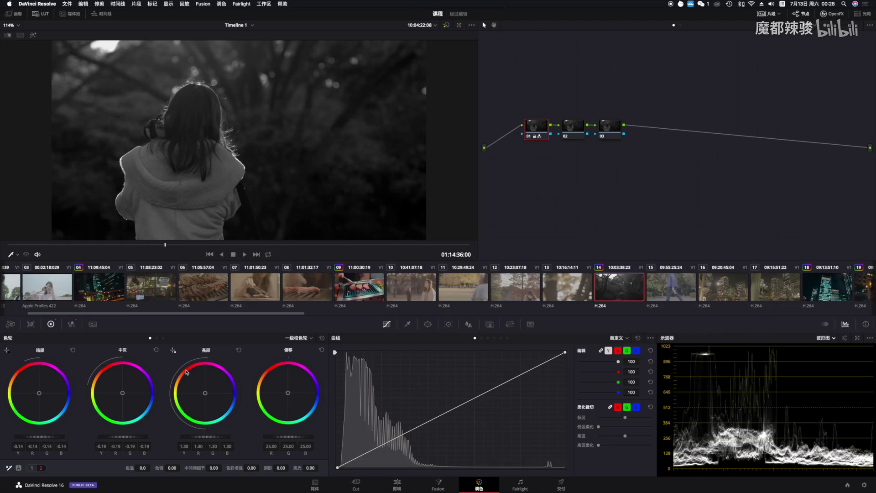
pyautogui.moveTo(127, 433); pyautogui.dragTo(189, 421)
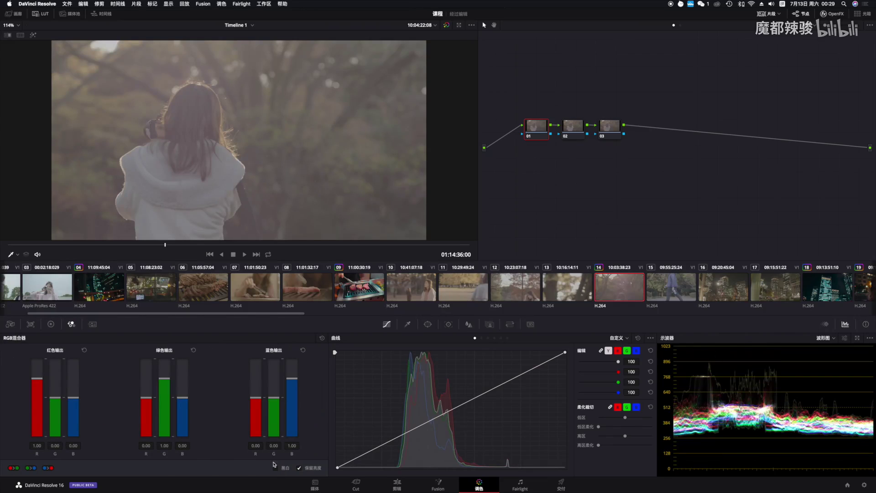
# Make the reset node 01 monochrome and set its contrast to 1.664.
pyautogui.click(275, 468)
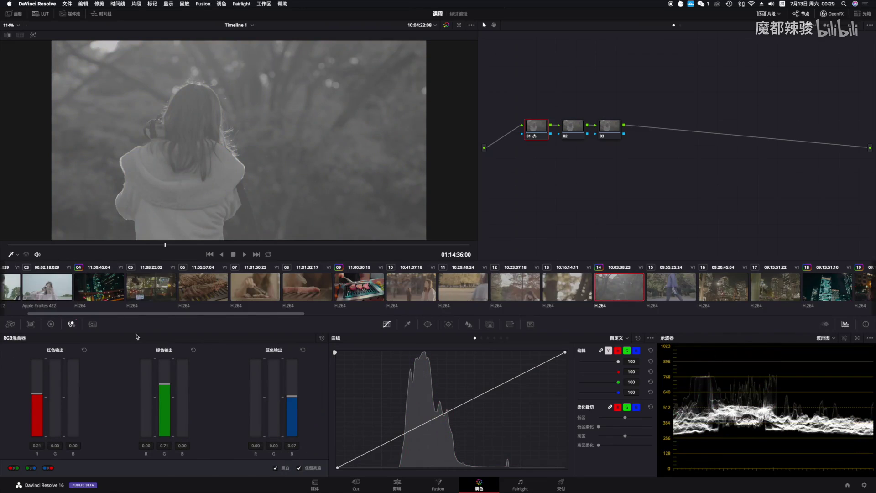
pyautogui.click(52, 324)
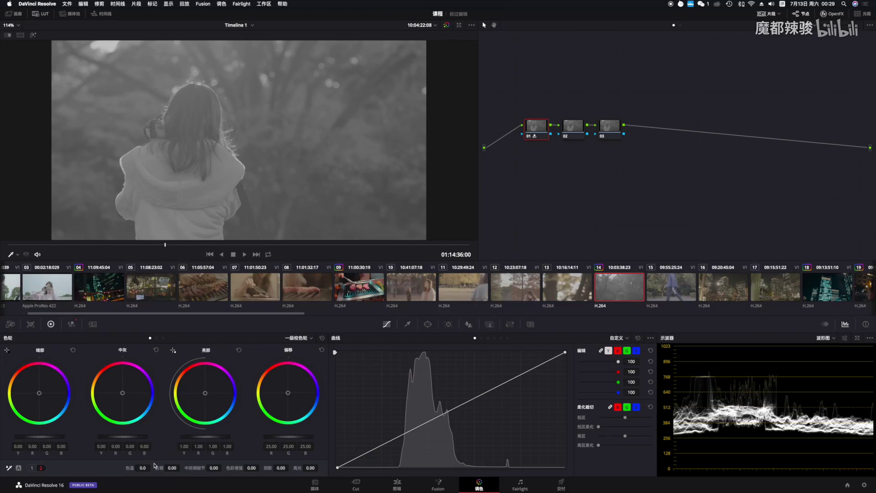
pyautogui.click(32, 467)
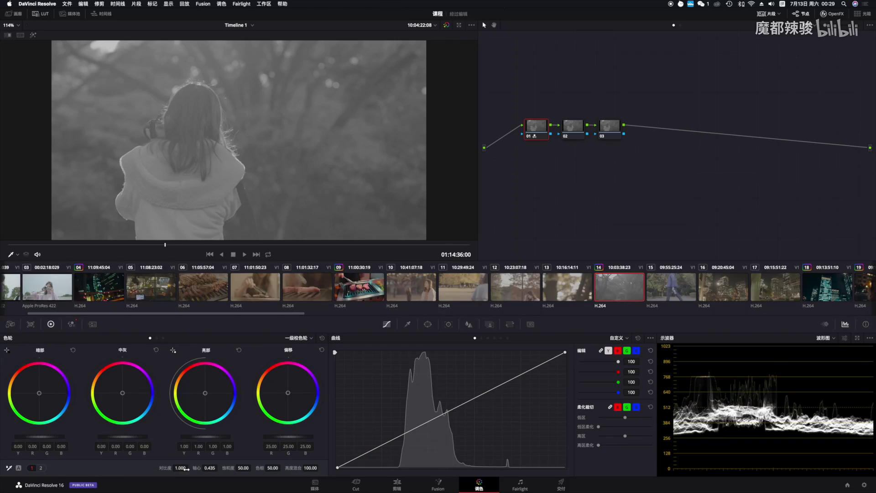
pyautogui.moveTo(184, 469)
pyautogui.mouseDown()
pyautogui.moveTo(296, 469)
pyautogui.moveTo(184, 464)
pyautogui.mouseUp()
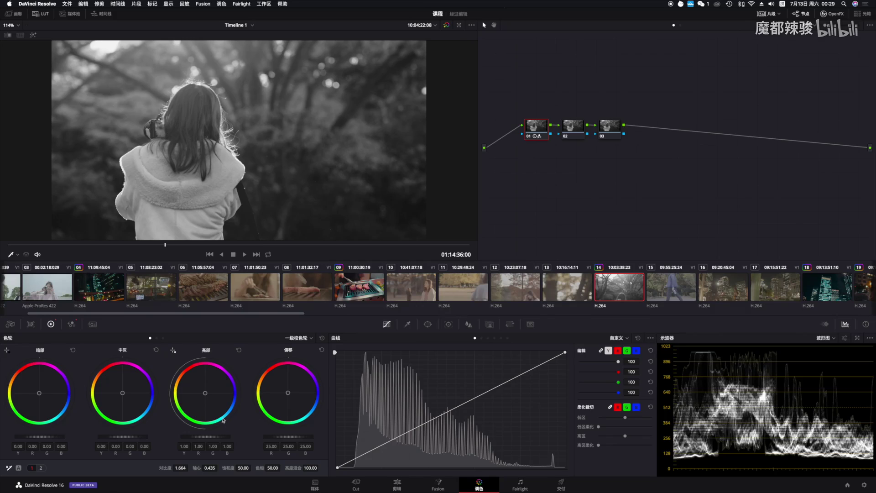
# Set node 01's contrast pivot to 0.513 and quit the background utility running on the Mac.
pyautogui.moveTo(210, 468); pyautogui.dragTo(213, 468)
pyautogui.click(691, 4)
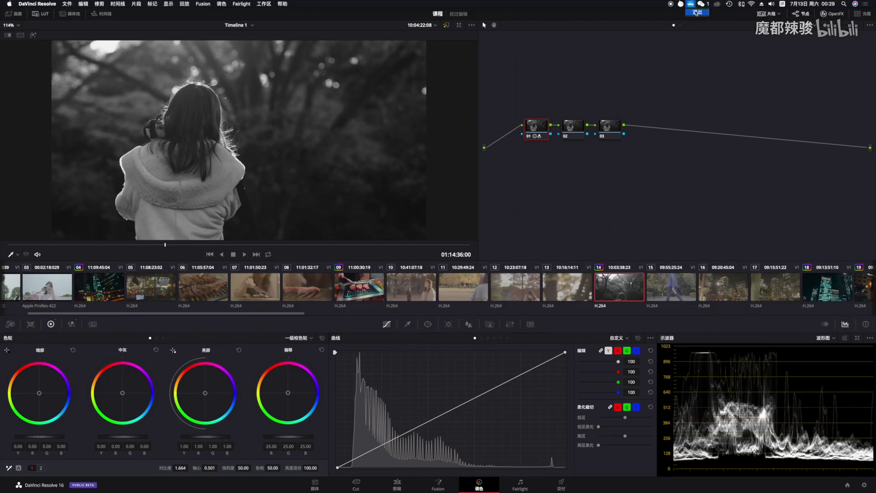
pyautogui.click(696, 13)
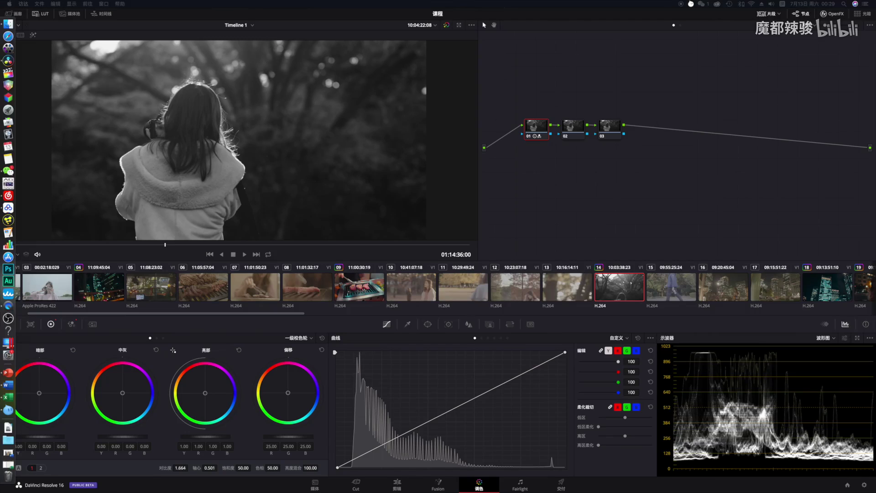
pyautogui.click(520, 187)
pyautogui.moveTo(207, 468); pyautogui.dragTo(208, 469)
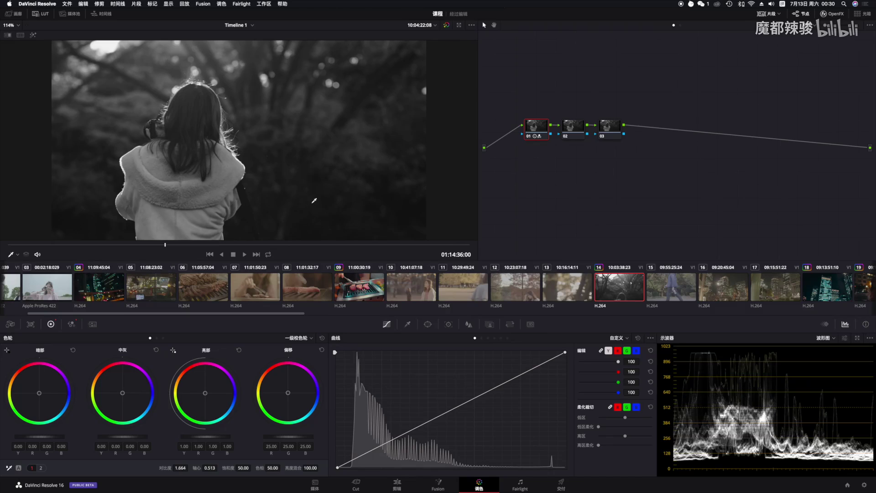
# Check clip 14 at 01:15:13:19 and turn off monochrome on node 01.
pyautogui.click(222, 245)
pyautogui.moveTo(222, 245); pyautogui.dragTo(301, 245)
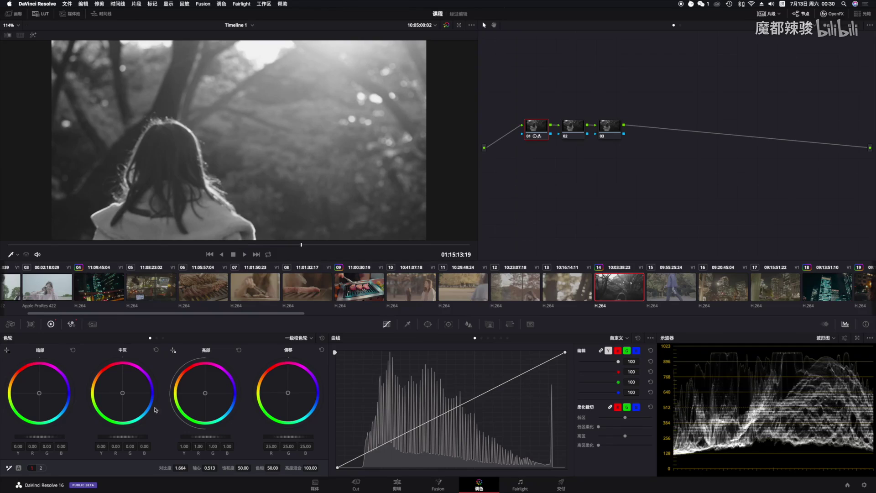
pyautogui.click(71, 324)
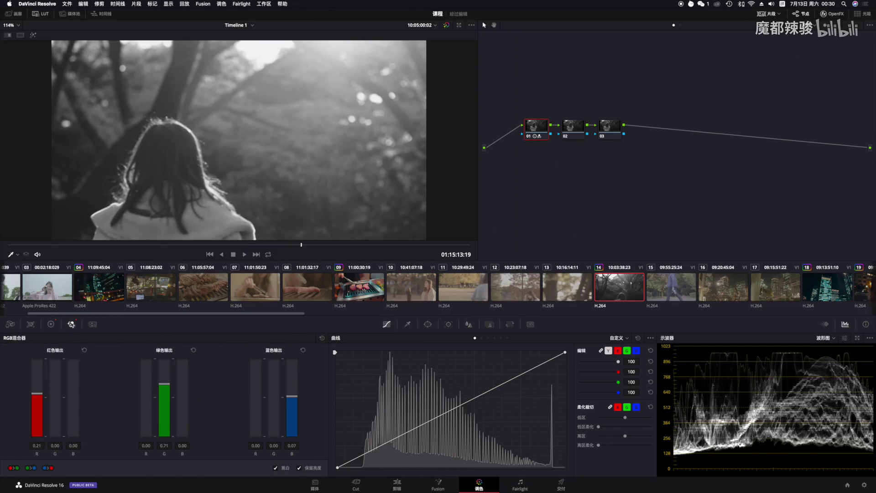
pyautogui.click(276, 468)
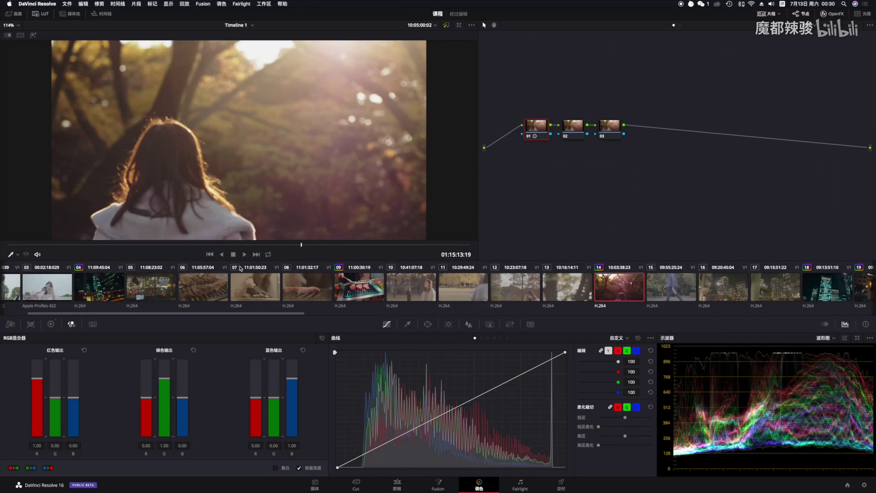
# Park clip 14's playhead at 01:14:44:11 to check the contrast in colour.
pyautogui.scroll(-2, 239, 211)
pyautogui.scroll(1, 238, 211)
pyautogui.moveTo(228, 313); pyautogui.dragTo(225, 312)
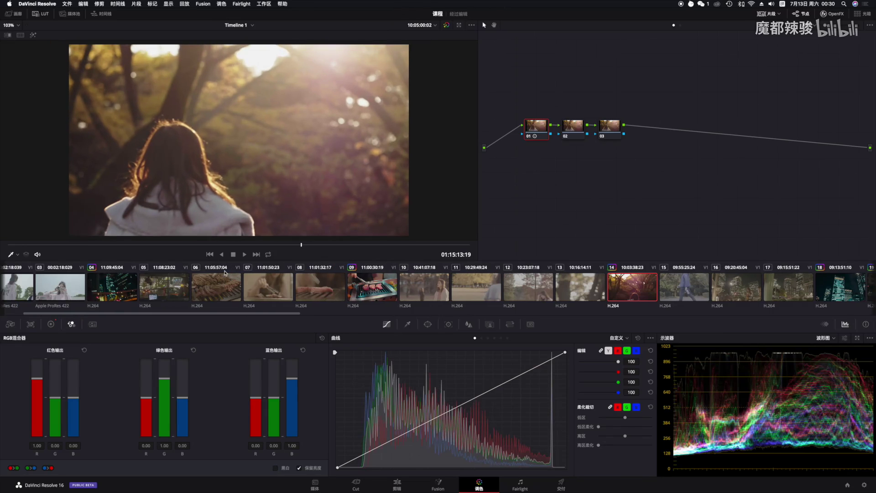
pyautogui.moveTo(152, 246); pyautogui.dragTo(195, 243)
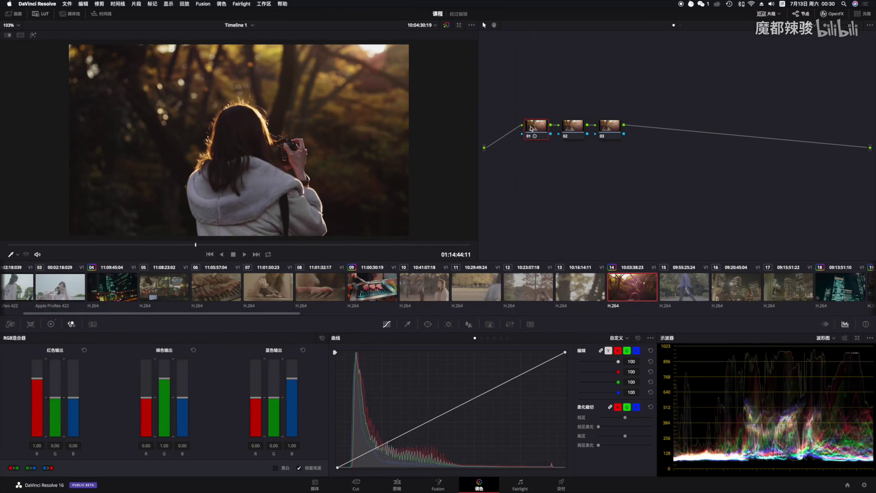
# Spread out the node chain, add a layer node to node 01, and set the new node's saturation to 11.
pyautogui.moveTo(531, 129); pyautogui.dragTo(513, 131)
pyautogui.moveTo(572, 127); pyautogui.dragTo(619, 132)
pyautogui.click(516, 132)
pyautogui.hotkey('alt', 'l')
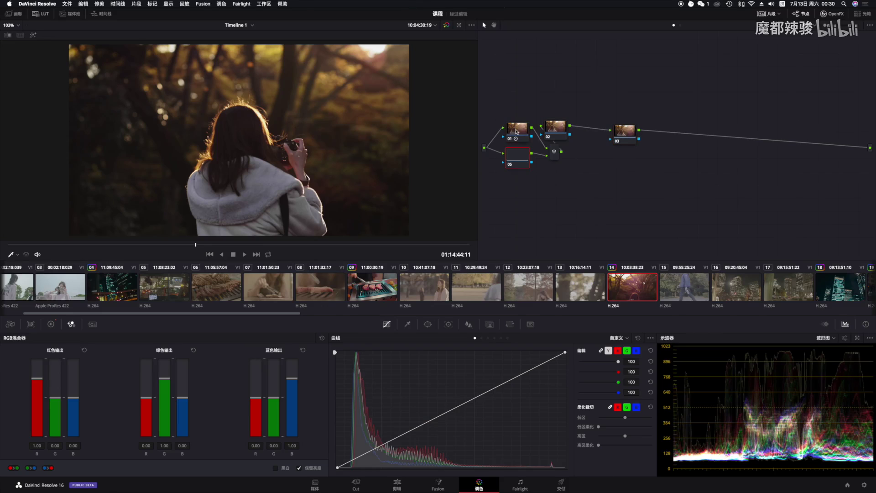
pyautogui.click(50, 324)
pyautogui.moveTo(243, 467); pyautogui.dragTo(177, 465)
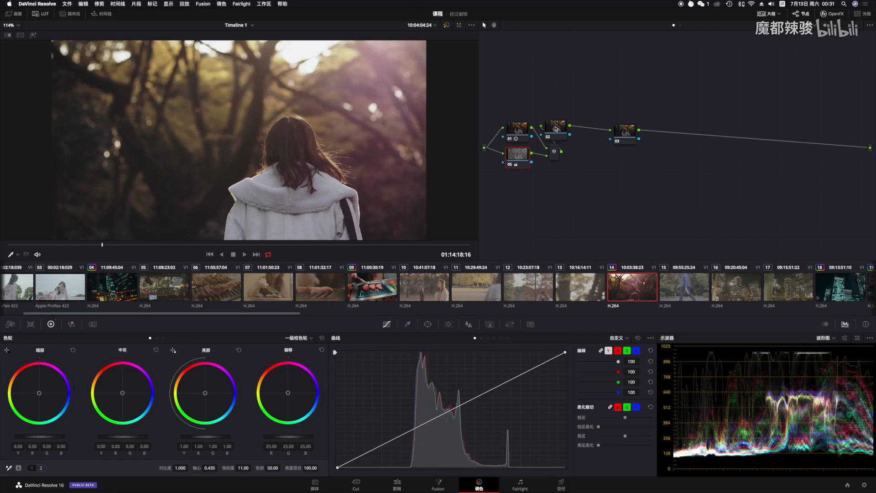
# Line up nodes 02 and 03 after the layer mixer, and set node 02's offset to 18.25 and gamma to 0.07.
pyautogui.moveTo(556, 129); pyautogui.dragTo(631, 153)
pyautogui.click(628, 143)
pyautogui.moveTo(571, 151); pyautogui.dragTo(586, 152)
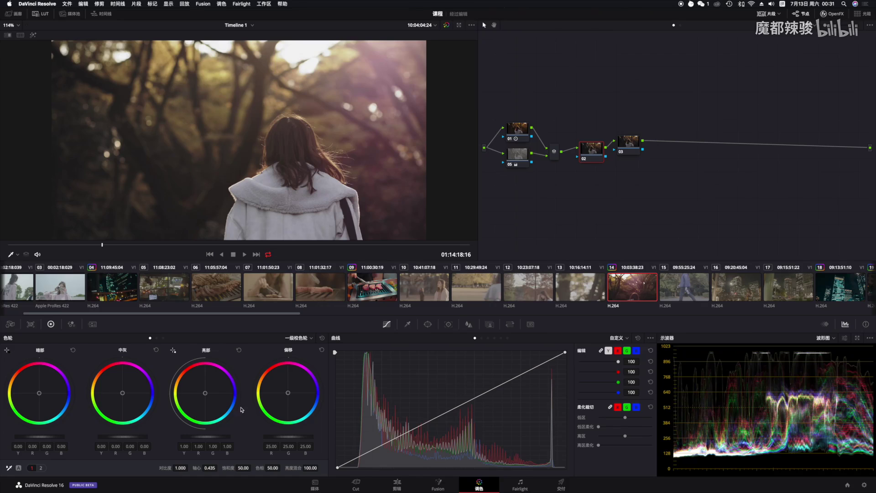
pyautogui.moveTo(309, 440); pyautogui.dragTo(241, 410)
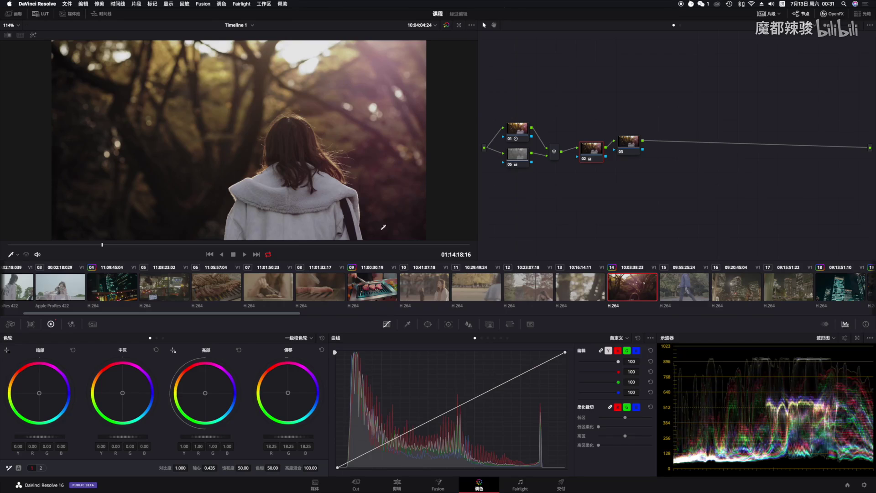
pyautogui.moveTo(127, 439); pyautogui.dragTo(233, 443)
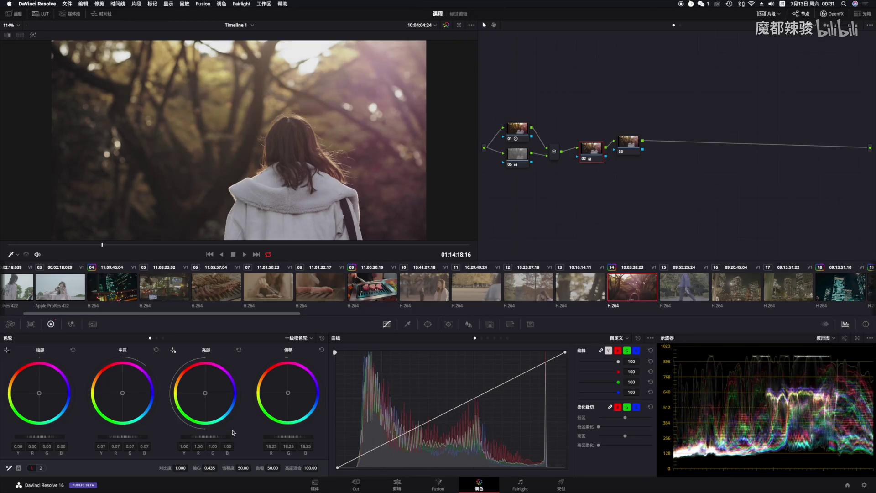
# Add a serial node after node 02 with two layer nodes beneath it, moving node 03 farther along the chain.
pyautogui.moveTo(636, 143); pyautogui.dragTo(654, 146)
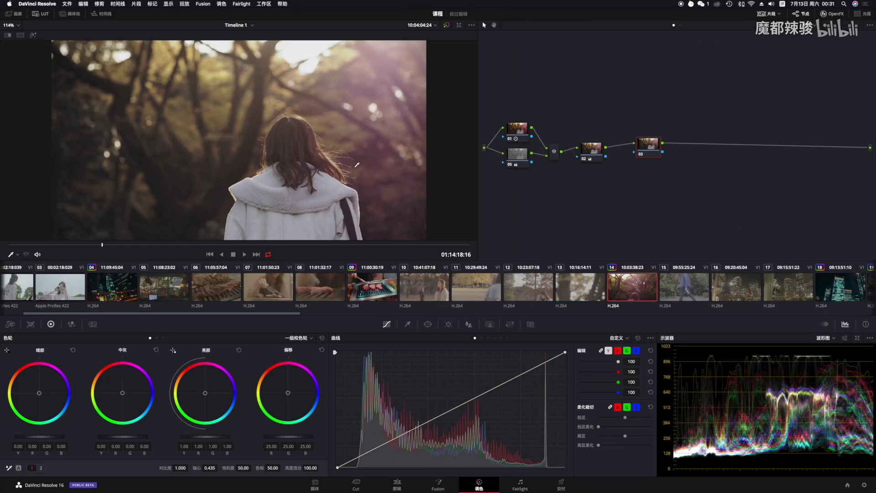
pyautogui.moveTo(591, 154); pyautogui.dragTo(586, 150)
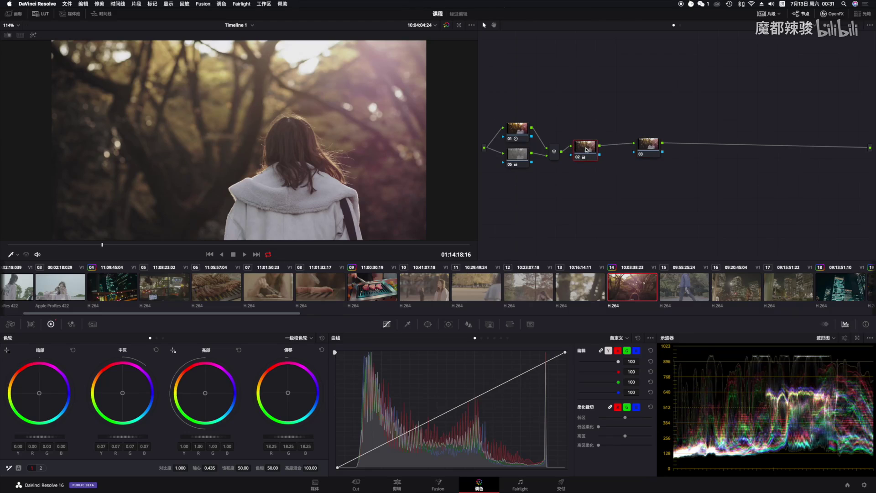
pyautogui.hotkey('alt', 's')
pyautogui.hotkey('alt', 'l')
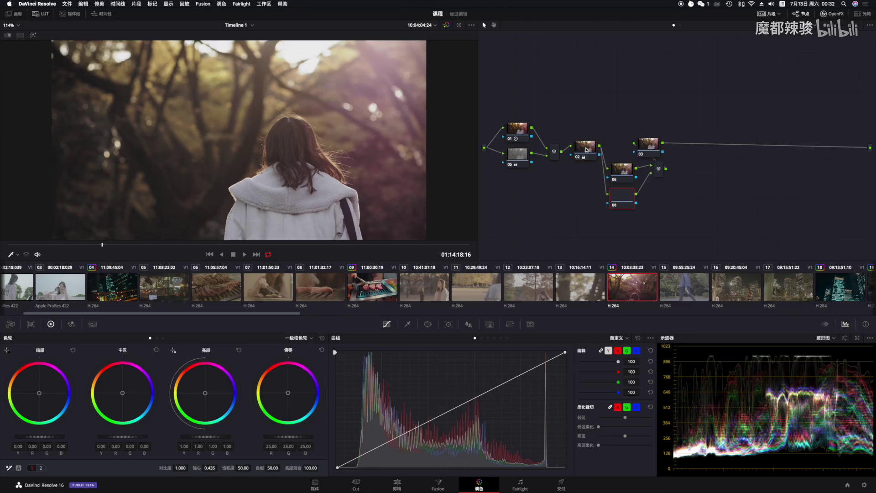
pyautogui.hotkey('alt', 'l')
pyautogui.moveTo(649, 146); pyautogui.dragTo(692, 148)
# Qualify node 06 by hue with centre 20.1 and width 14.7, and highlight the selected pink areas.
pyautogui.click(622, 171)
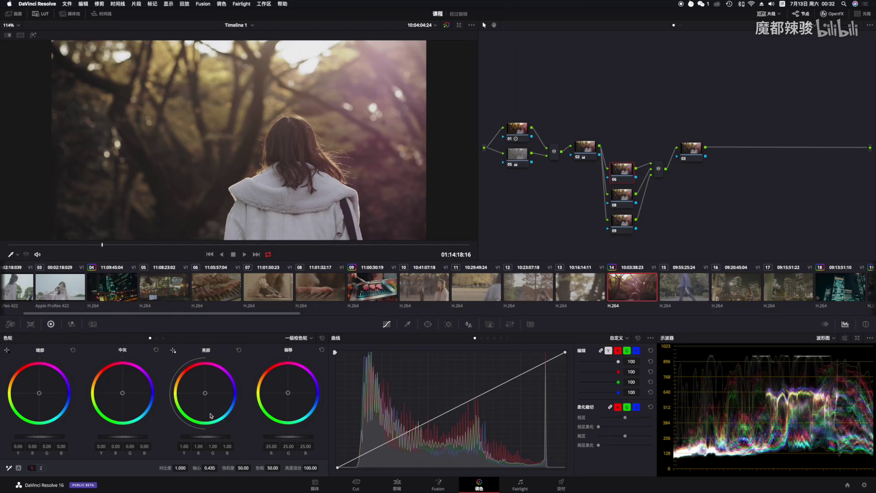
pyautogui.click(408, 324)
pyautogui.moveTo(416, 377); pyautogui.dragTo(384, 377)
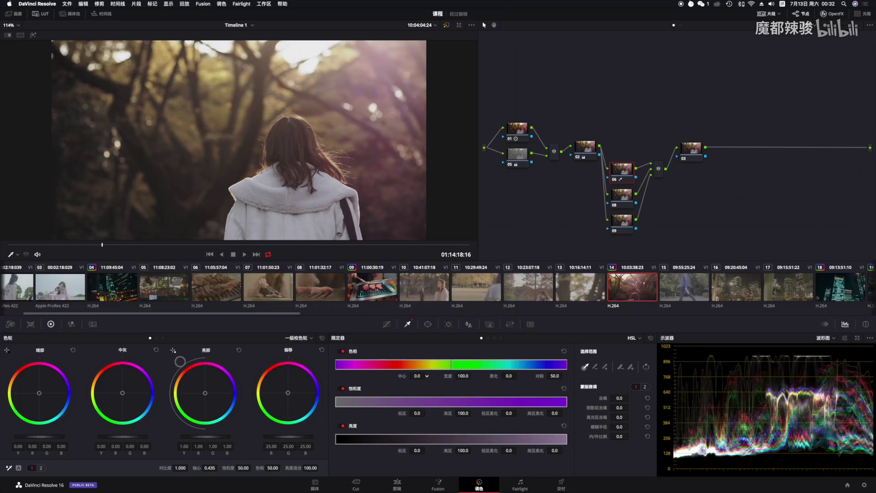
pyautogui.moveTo(464, 376); pyautogui.dragTo(150, 380)
pyautogui.moveTo(397, 376)
pyautogui.mouseDown()
pyautogui.moveTo(505, 376)
pyautogui.moveTo(411, 376)
pyautogui.mouseUp()
pyautogui.click(36, 35)
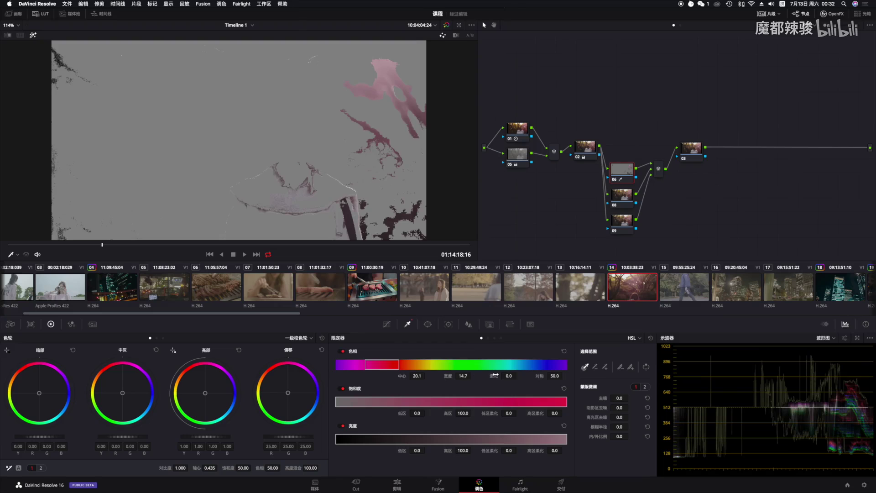
# Refine node 06's hue qualifier to centre 21.0, width 22.9 and softness 4.2, and turn off the selection highlight.
pyautogui.moveTo(495, 375); pyautogui.dragTo(509, 376)
pyautogui.moveTo(418, 376); pyautogui.dragTo(491, 374)
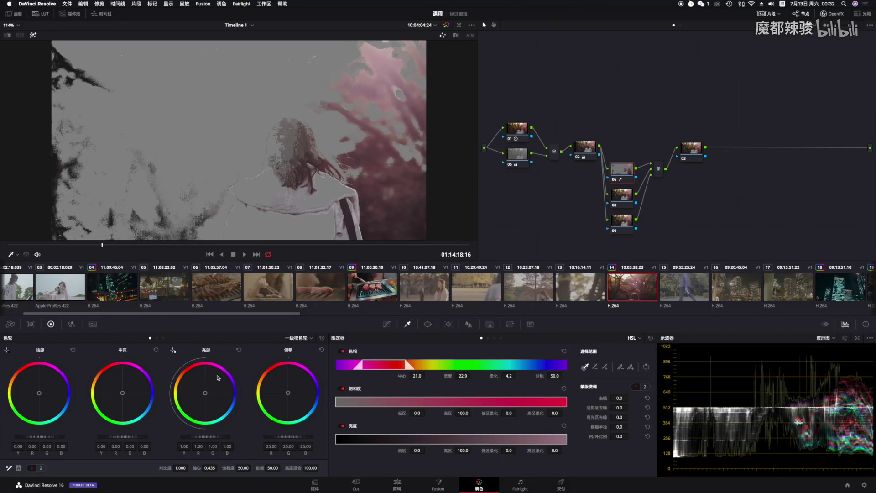
pyautogui.hotkey('shift', 'h')
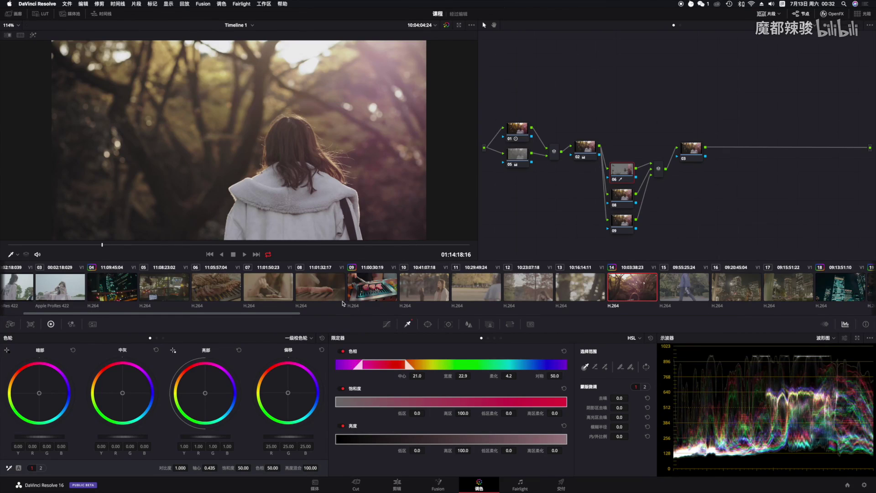
# Reduce node 06's saturation to 33.60 and place the node well above the other two layer nodes.
pyautogui.moveTo(245, 468)
pyautogui.mouseDown()
pyautogui.moveTo(215, 466)
pyautogui.moveTo(246, 467)
pyautogui.mouseUp()
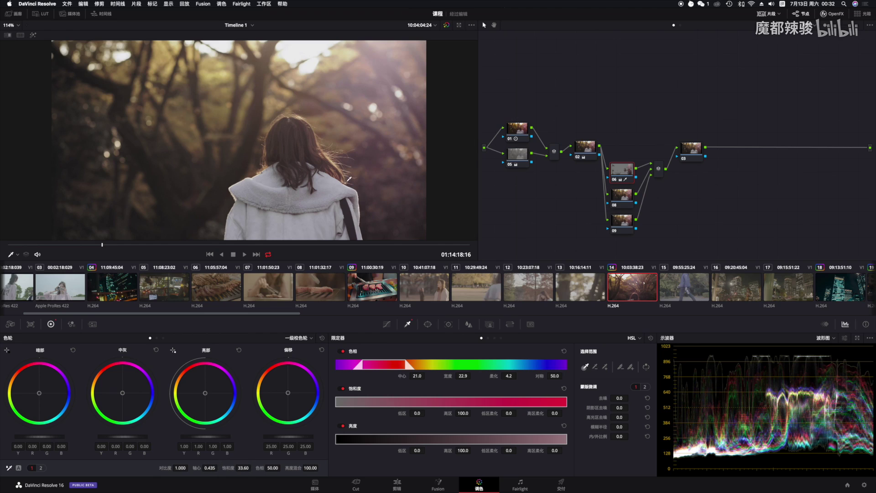
pyautogui.moveTo(624, 170); pyautogui.dragTo(614, 106)
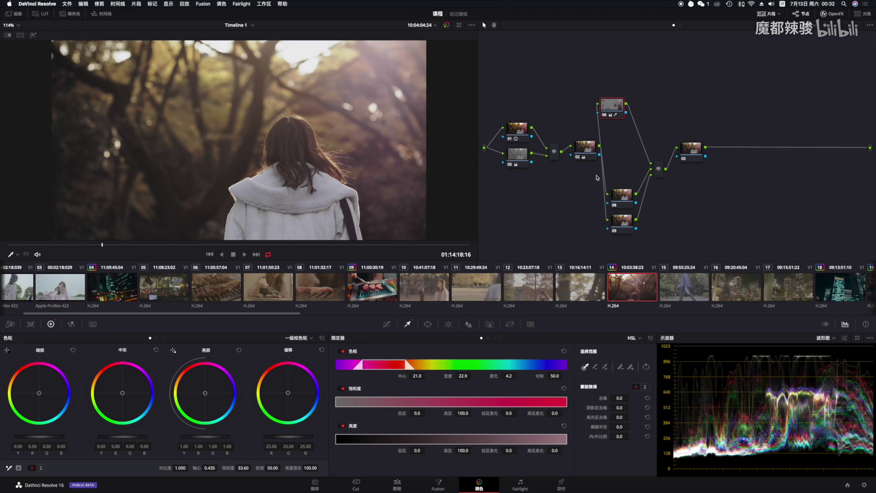
pyautogui.scroll(2, 254, 185)
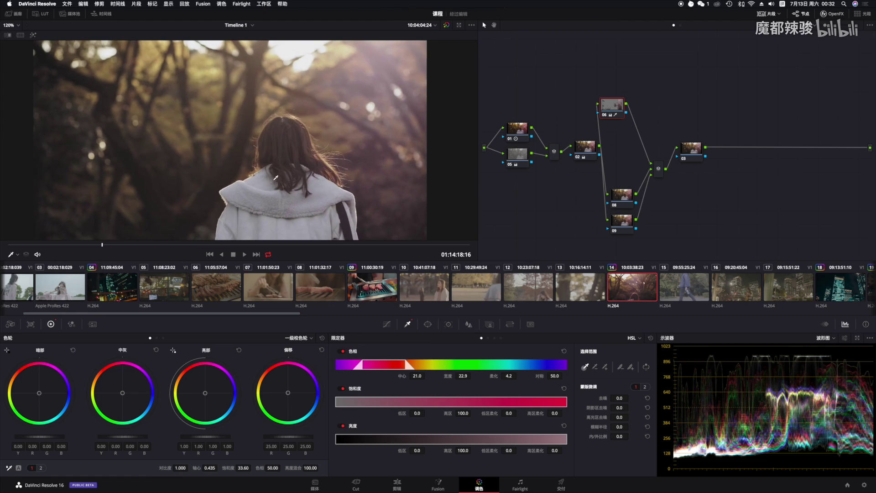
pyautogui.scroll(-2, 266, 177)
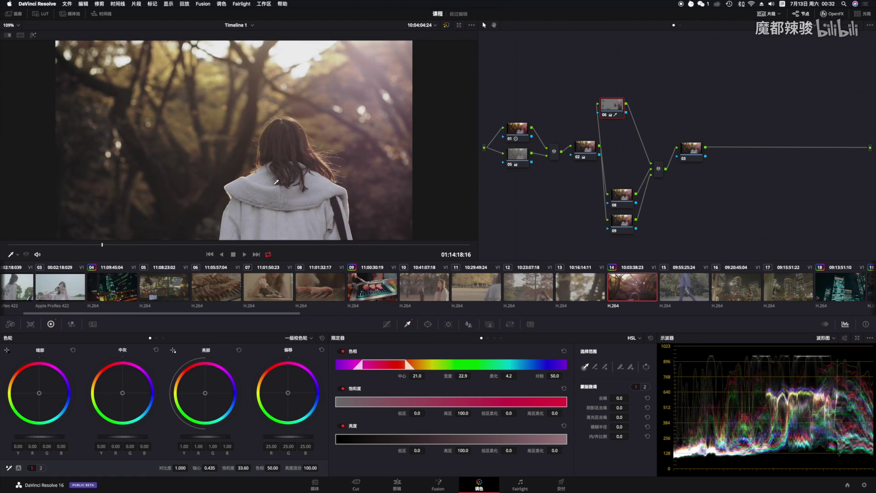
pyautogui.scroll(1, 278, 182)
pyautogui.scroll(-1, 293, 187)
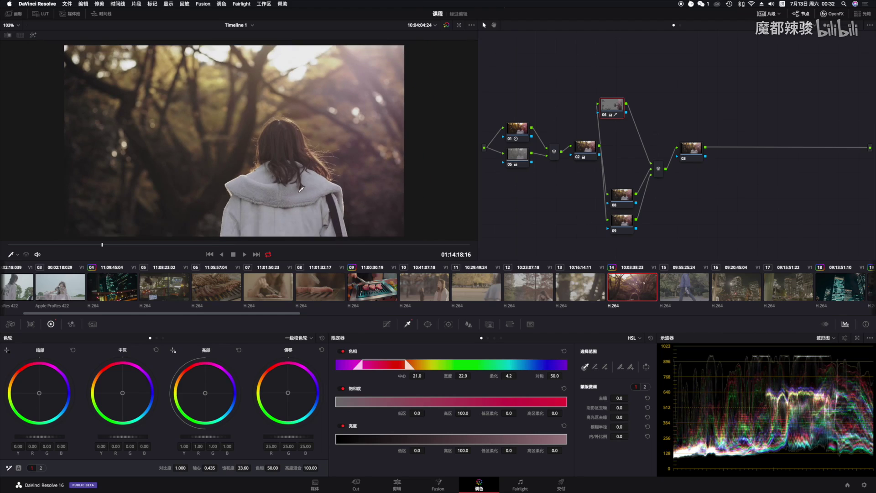
pyautogui.scroll(1, 301, 189)
# Line up node 08 beside node 02 and reshape its Hue vs Sat curve using a foliage colour sampled from the image.
pyautogui.moveTo(622, 196); pyautogui.dragTo(620, 150)
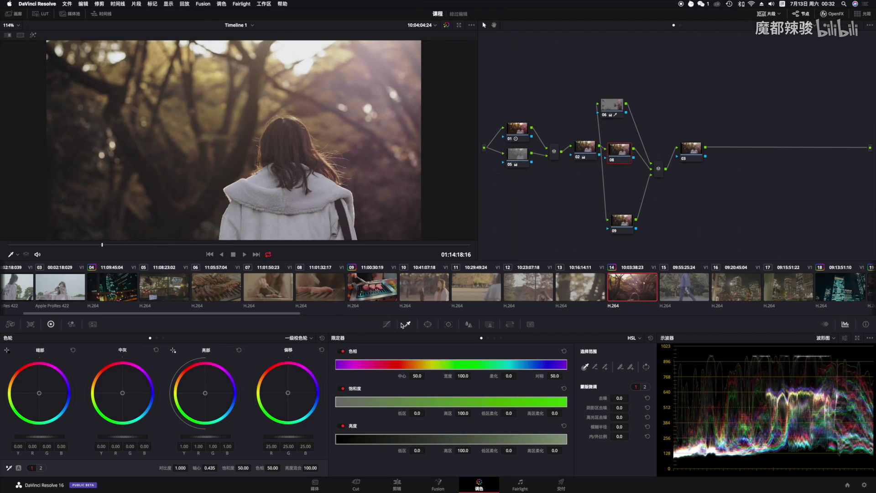
pyautogui.click(387, 324)
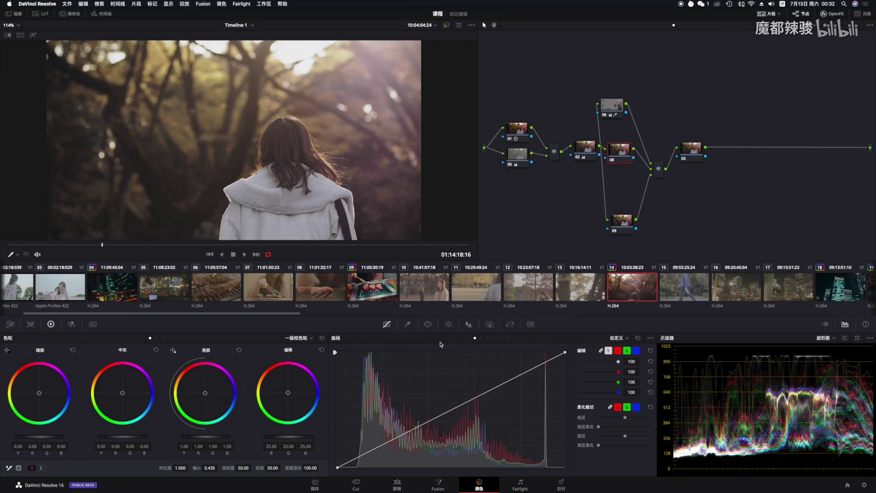
pyautogui.click(488, 339)
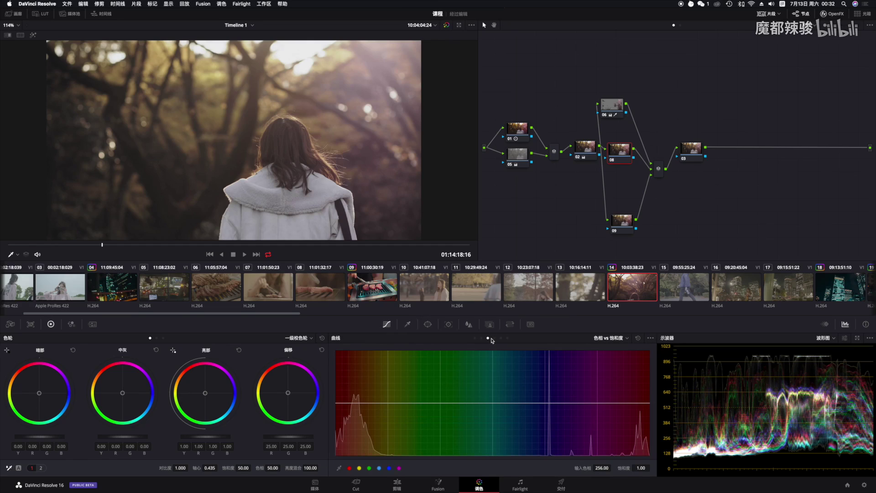
pyautogui.click(211, 125)
pyautogui.click(370, 468)
pyautogui.rightClick(382, 403)
pyautogui.moveTo(369, 404); pyautogui.dragTo(339, 402)
pyautogui.moveTo(564, 402)
pyautogui.mouseDown()
pyautogui.moveTo(577, 397)
pyautogui.moveTo(576, 440)
pyautogui.moveTo(592, 310)
pyautogui.moveTo(579, 417)
pyautogui.moveTo(587, 313)
pyautogui.moveTo(565, 417)
pyautogui.moveTo(565, 330)
pyautogui.moveTo(557, 414)
pyautogui.mouseUp()
# Tidy the node graph by evening out nodes 06 and 09 around node 08, shifting node 02 back and moving node 03 farther along.
pyautogui.moveTo(616, 213); pyautogui.dragTo(613, 188)
pyautogui.moveTo(590, 158); pyautogui.dragTo(548, 153)
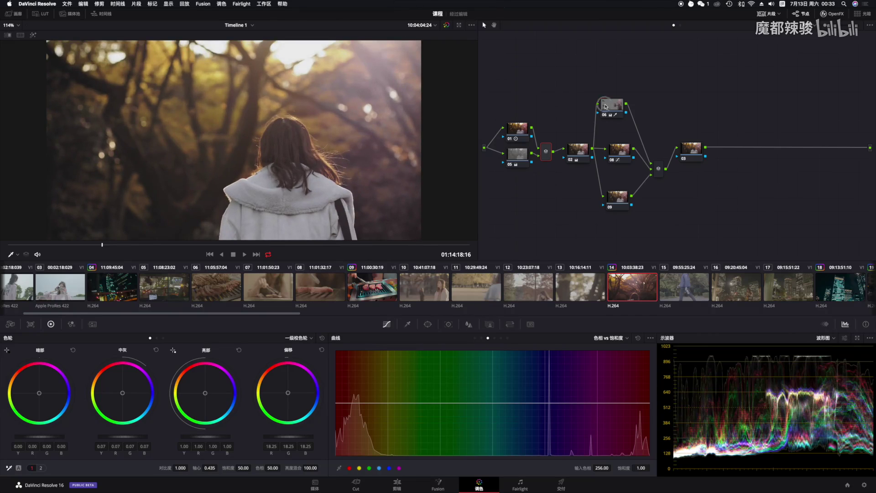
pyautogui.moveTo(611, 105); pyautogui.dragTo(618, 118)
pyautogui.moveTo(685, 147); pyautogui.dragTo(708, 162)
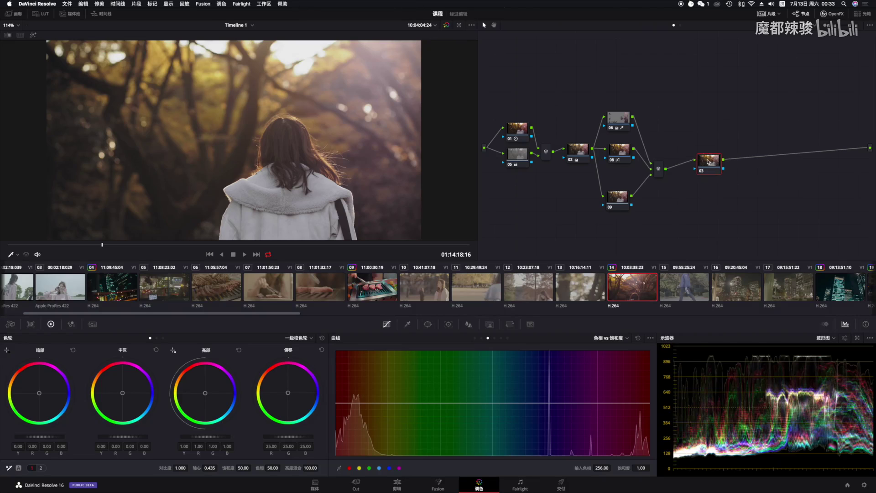
# Add a serial node after node 03 and a parallel node beneath the new one.
pyautogui.hotkey('alt', 's')
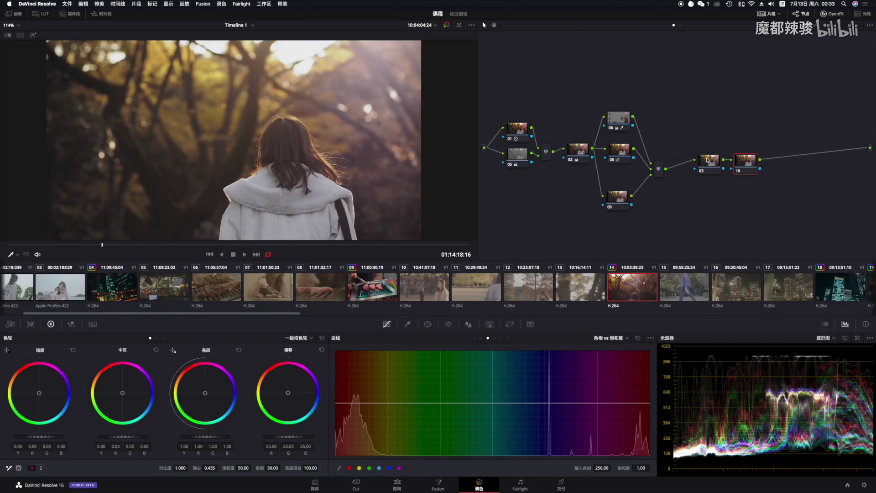
pyautogui.click(475, 338)
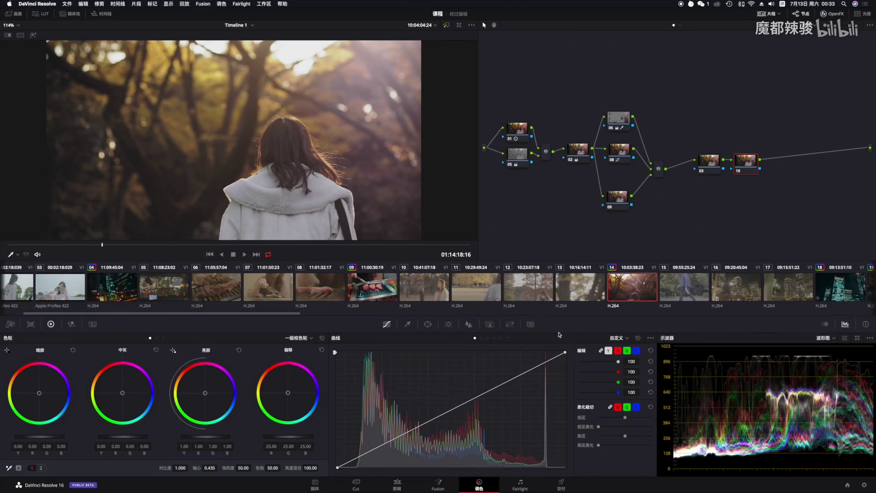
pyautogui.hotkey('alt', 'p')
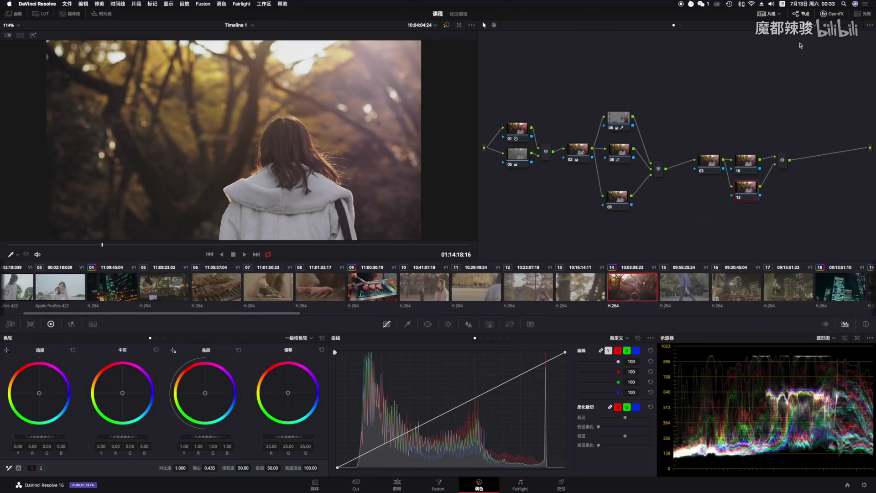
# Apply the ResolveFX Glow (发光) effect to node 12.
pyautogui.hscroll(3, 801, 46)
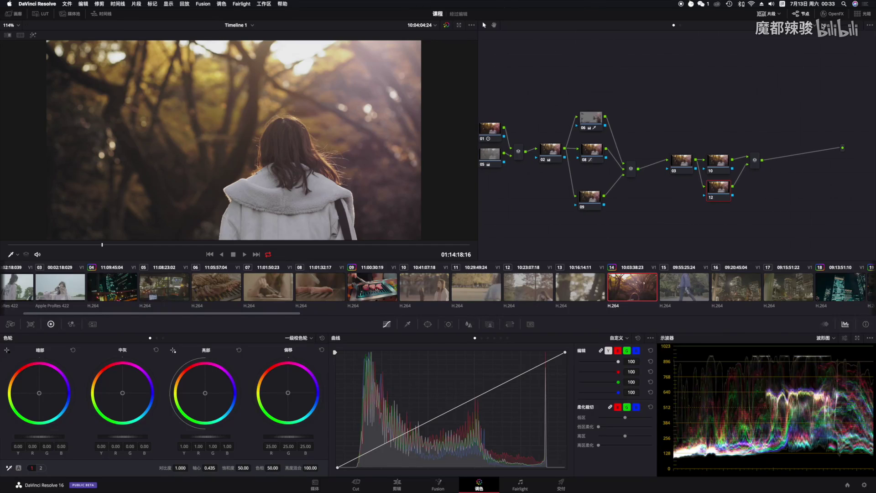
pyautogui.click(831, 14)
pyautogui.hscroll(1, 715, 117)
pyautogui.hscroll(2, 715, 117)
pyautogui.click(779, 77)
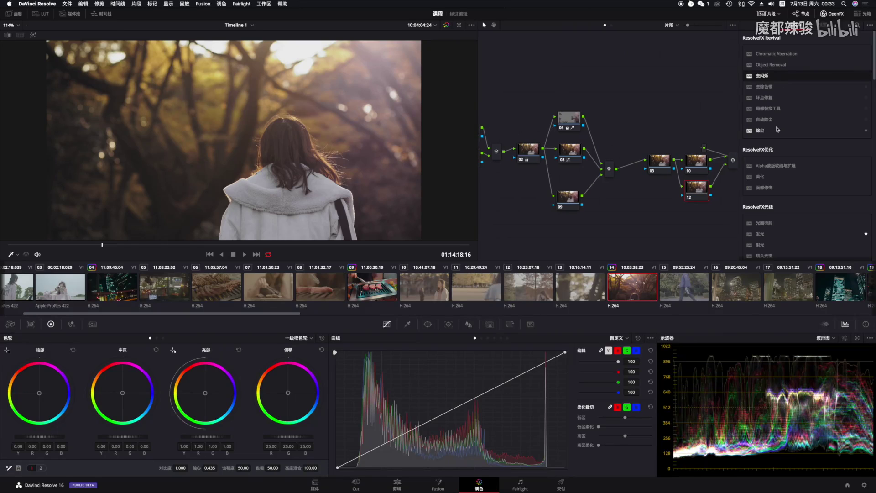
pyautogui.scroll(-1, 777, 131)
pyautogui.moveTo(760, 220); pyautogui.dragTo(693, 186)
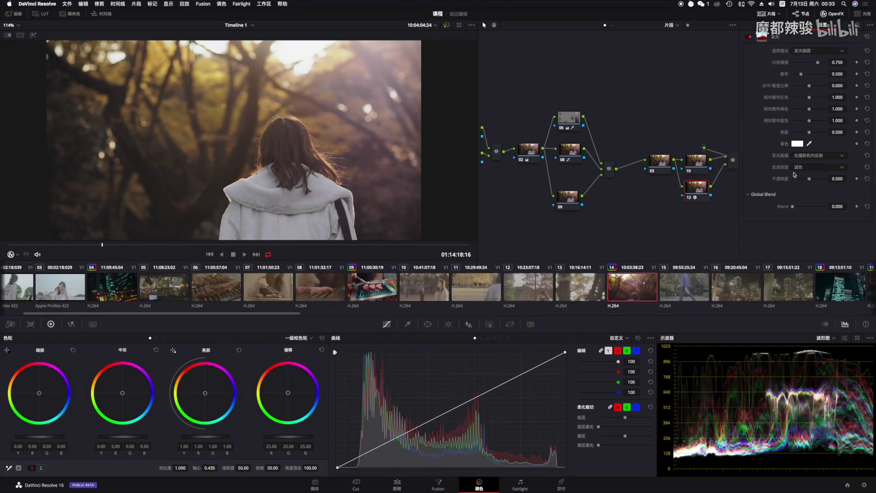
# Tint node 12's glow a bright orange, starting from a colour sampled in the foliage, and set its shine threshold to 0.184.
pyautogui.click(809, 145)
pyautogui.click(809, 144)
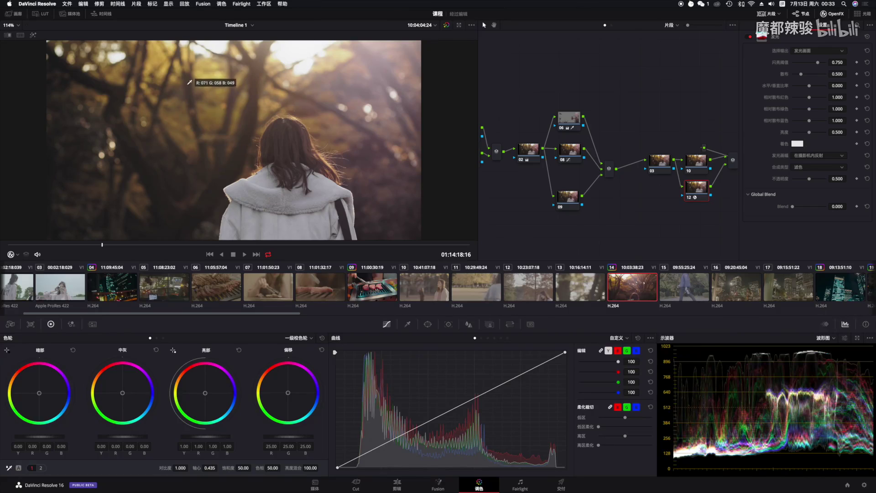
pyautogui.click(126, 73)
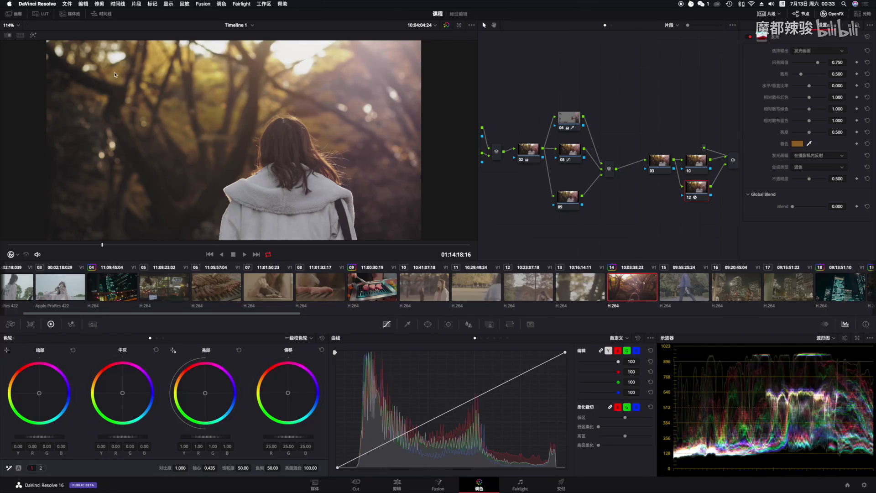
pyautogui.click(797, 144)
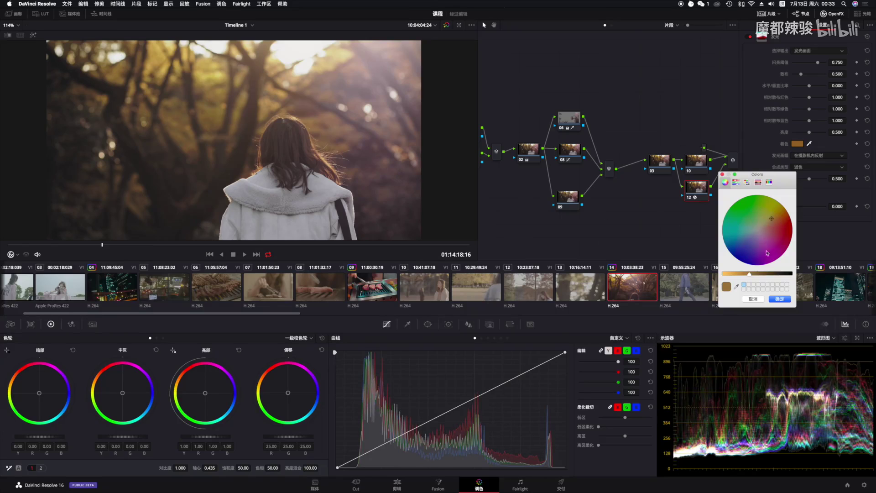
pyautogui.moveTo(749, 274); pyautogui.dragTo(733, 274)
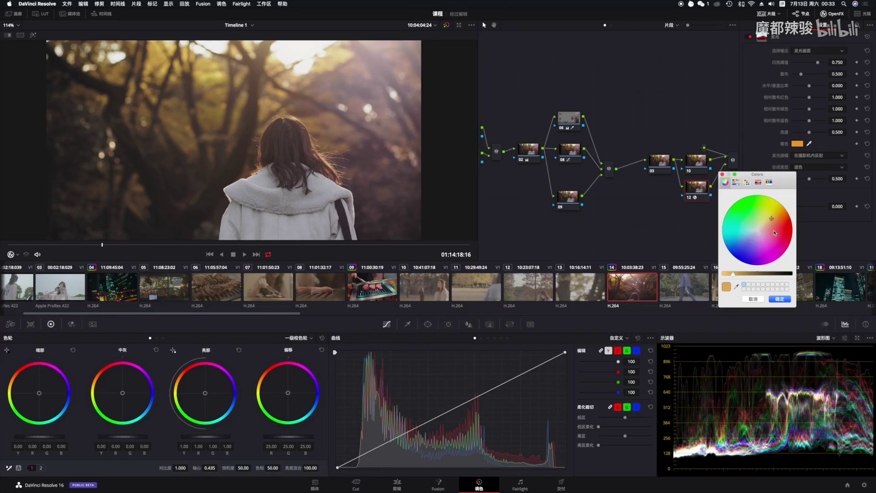
pyautogui.moveTo(772, 220); pyautogui.dragTo(777, 219)
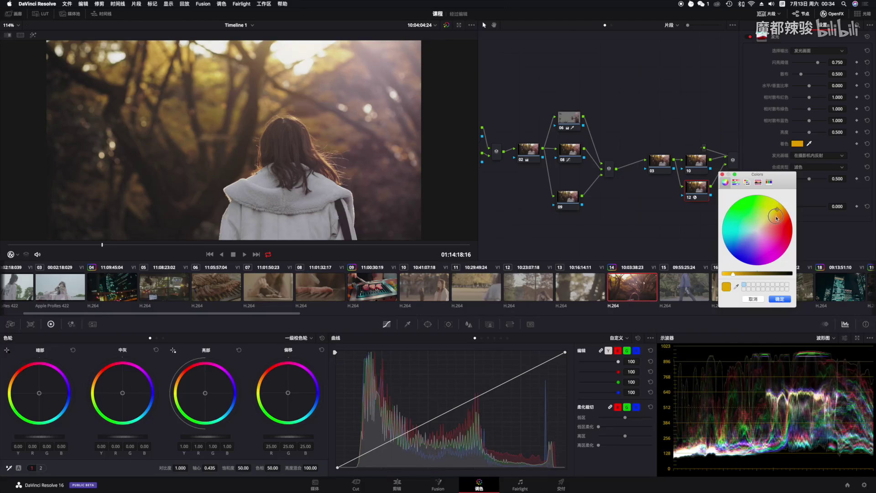
pyautogui.click(780, 299)
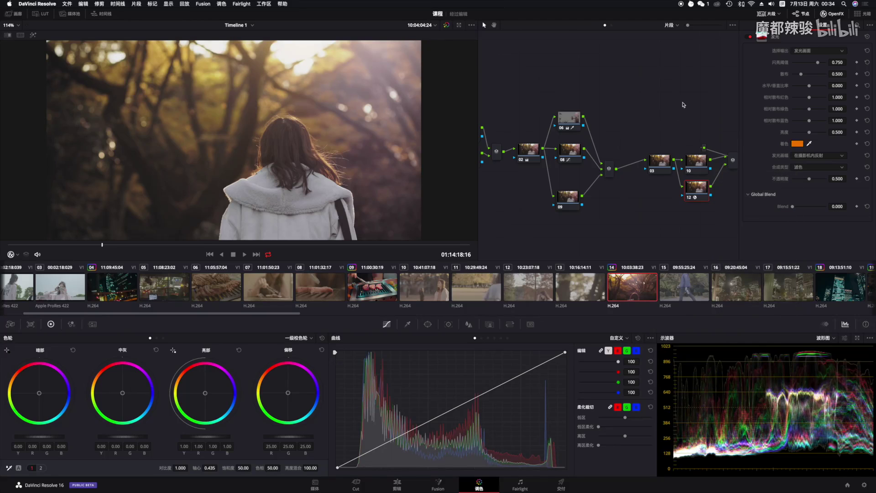
pyautogui.moveTo(815, 64); pyautogui.dragTo(800, 64)
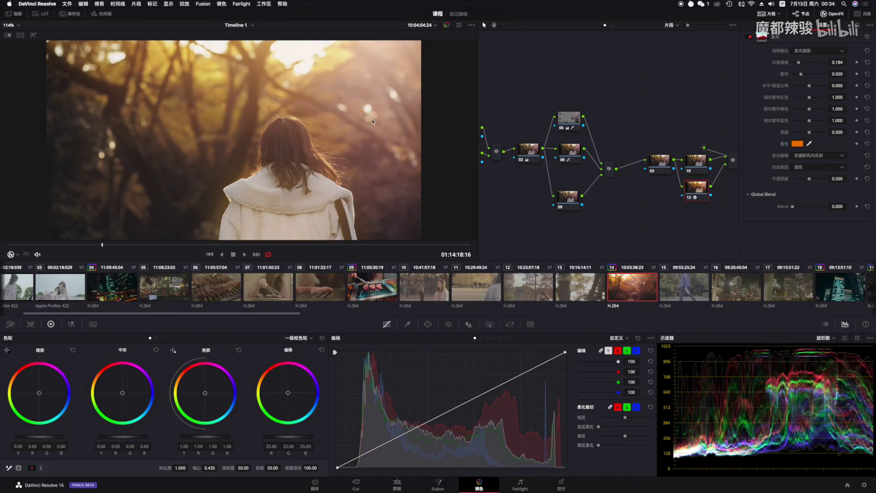
# Lift the black level of node 10 with the custom curve for a faded shadow look.
pyautogui.click(692, 164)
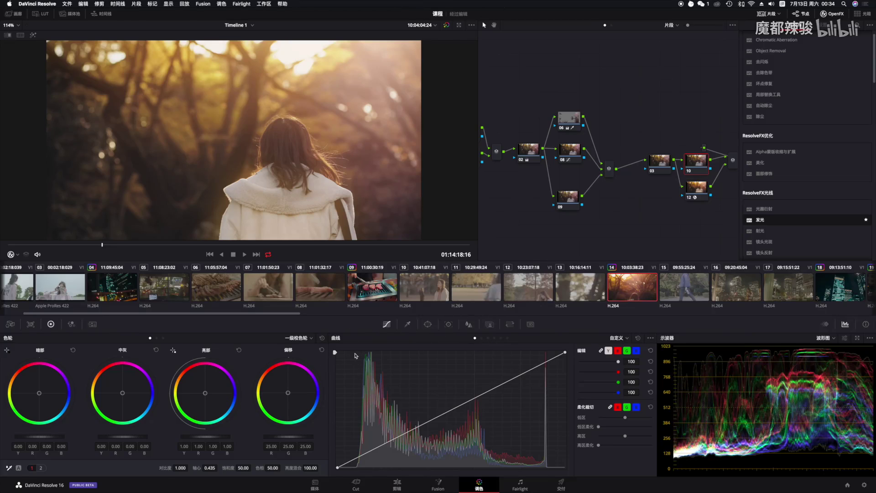
pyautogui.moveTo(335, 353); pyautogui.dragTo(336, 362)
# Set node 12's glow shine threshold to 0.419 and its spread to 1.612.
pyautogui.click(701, 194)
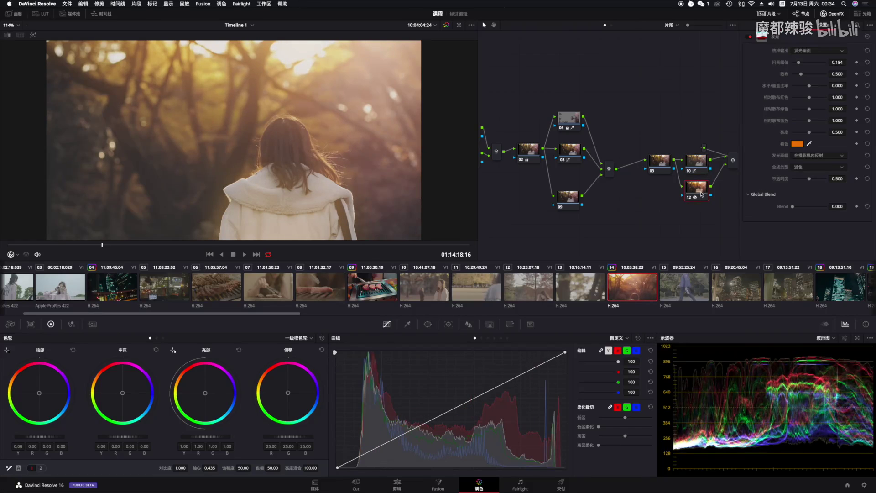
pyautogui.moveTo(799, 62); pyautogui.dragTo(820, 76)
pyautogui.scroll(-2, 283, 156)
pyautogui.scroll(3, 250, 214)
pyautogui.scroll(-2, 251, 215)
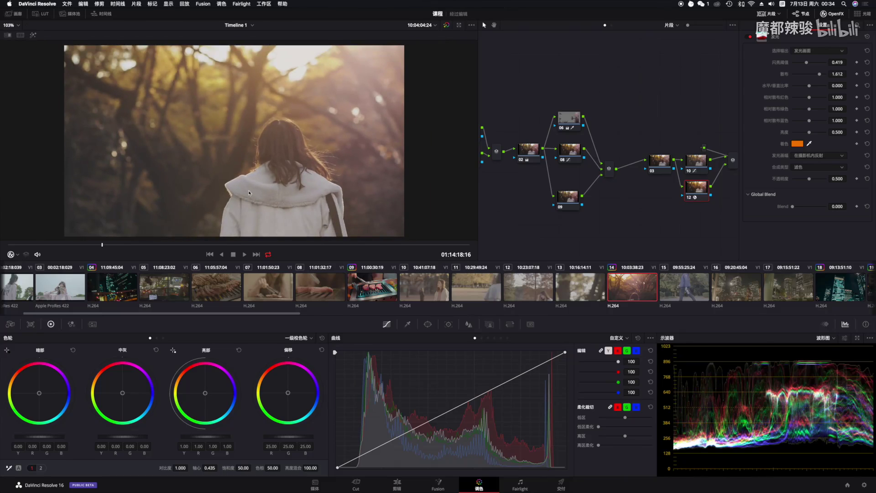
# Compare the shot with and without the grade by repeatedly bypassing and restoring all grades.
pyautogui.moveTo(304, 172); pyautogui.dragTo(363, 166)
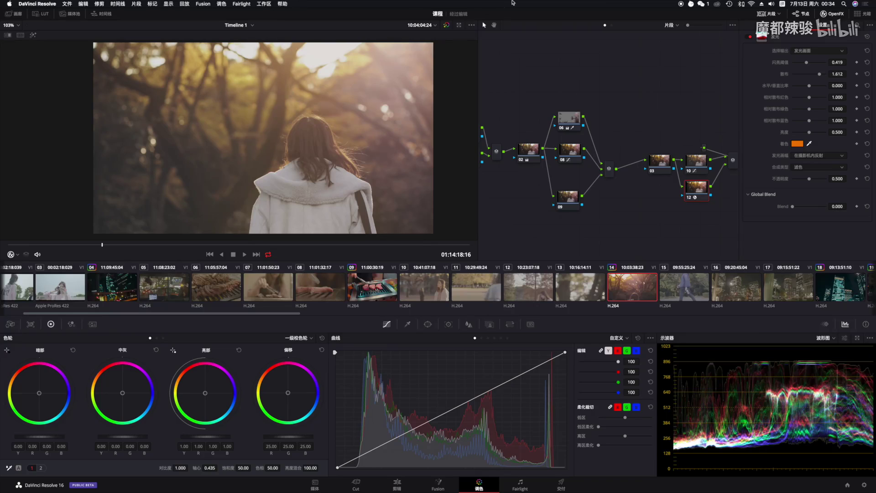
pyautogui.click(448, 26)
pyautogui.click(448, 25)
pyautogui.click(448, 26)
pyautogui.click(447, 26)
pyautogui.click(448, 26)
pyautogui.click(448, 25)
# Play and scrub through the clip to review the grade, comparing it with the ungraded image at other moments.
pyautogui.click(23, 245)
pyautogui.press('space')
pyautogui.moveTo(37, 251); pyautogui.dragTo(199, 248)
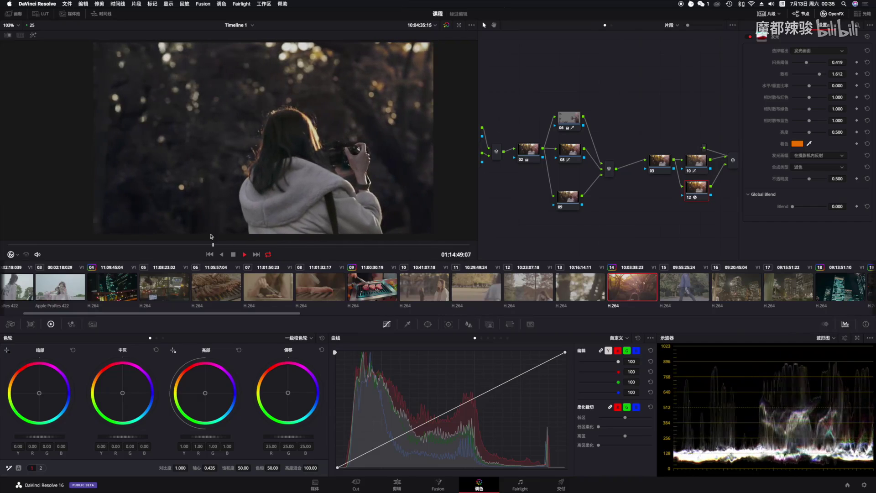
pyautogui.press('space')
pyautogui.click(447, 25)
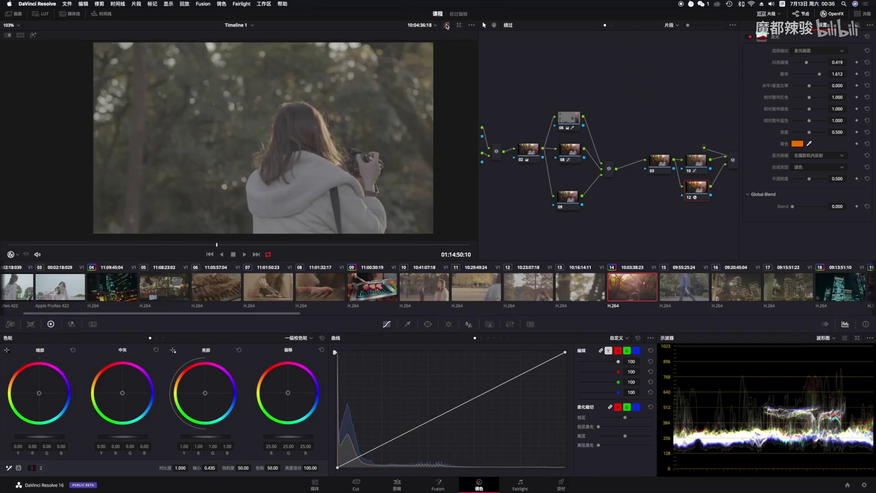
pyautogui.click(447, 26)
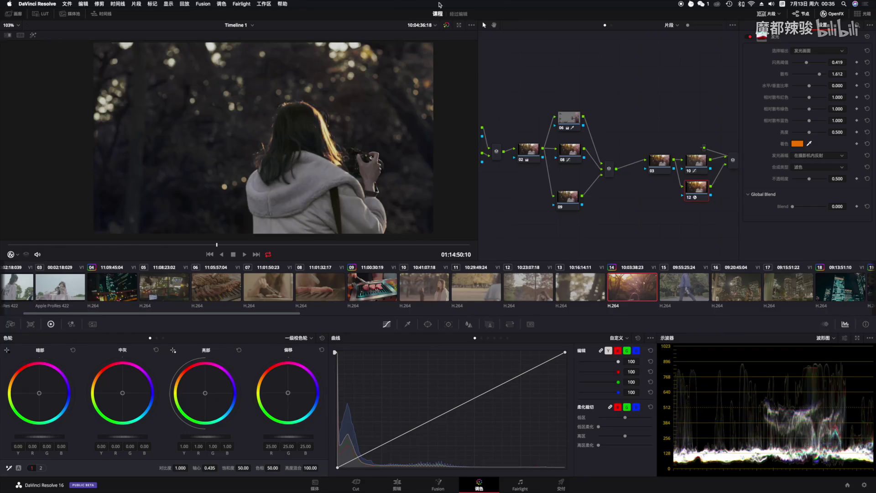
pyautogui.click(447, 26)
pyautogui.click(447, 25)
pyautogui.moveTo(338, 243); pyautogui.dragTo(299, 245)
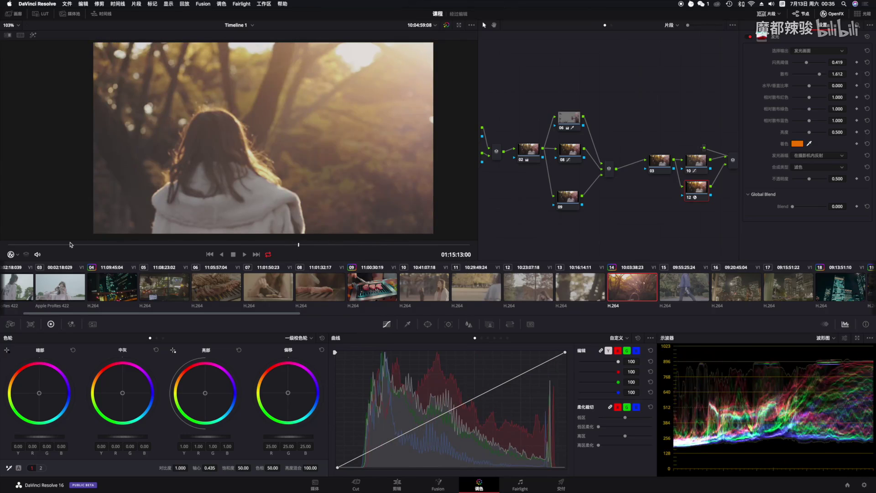
pyautogui.moveTo(50, 245); pyautogui.dragTo(105, 257)
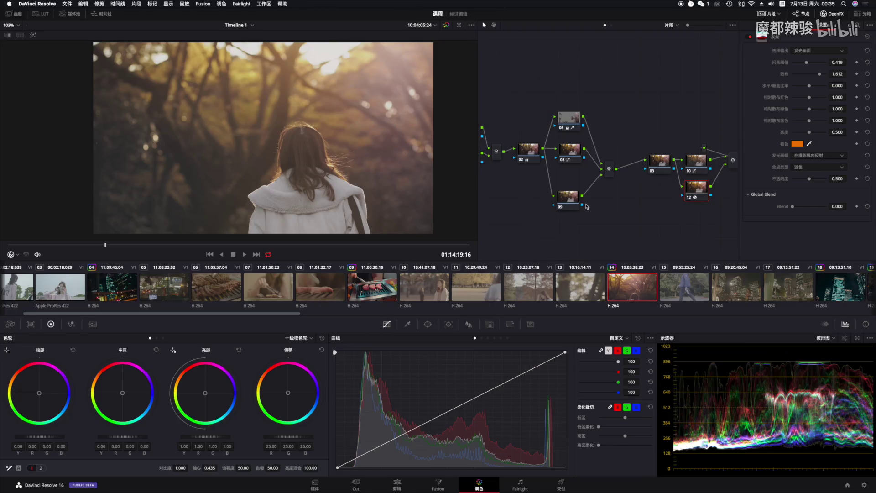
# Switch clip 14 to its other saved grade with the teal and purple look.
pyautogui.rightClick(538, 209)
pyautogui.click(538, 211)
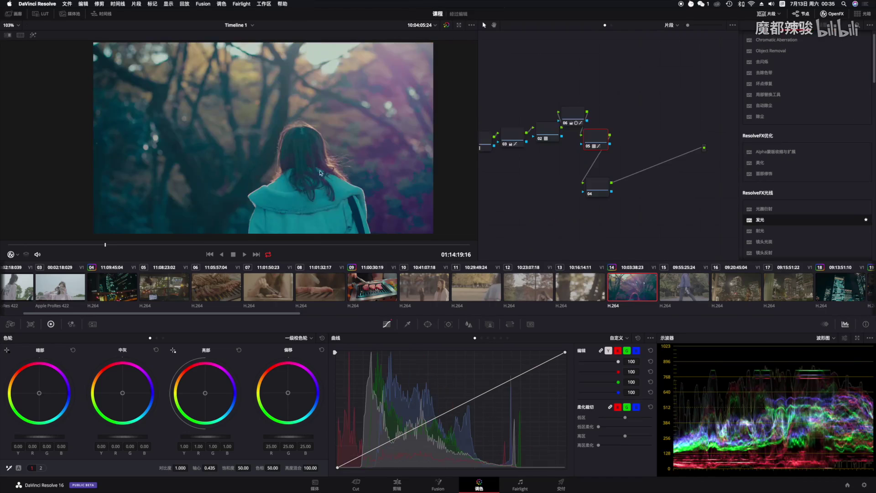
# Reset all grades and nodes on clip 14, and browse the timeline clips for another grade.
pyautogui.rightClick(506, 190)
pyautogui.click(529, 193)
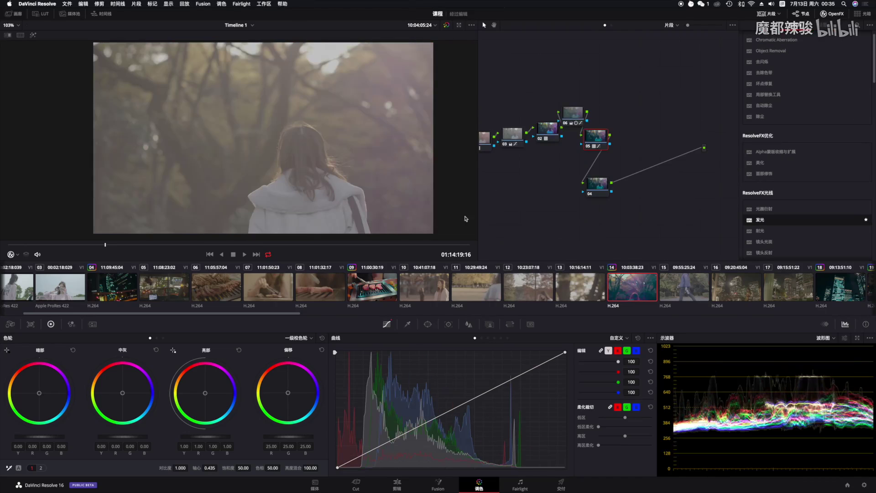
pyautogui.hscroll(-2, 62, 292)
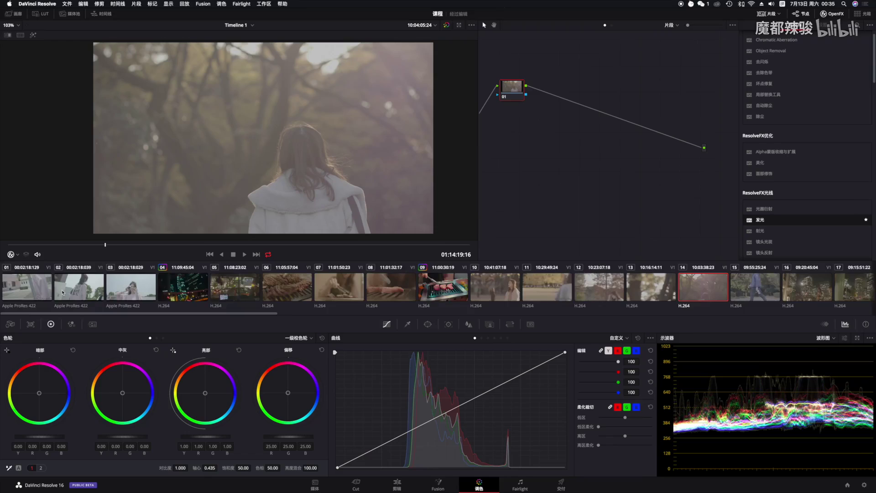
pyautogui.hscroll(15, 62, 293)
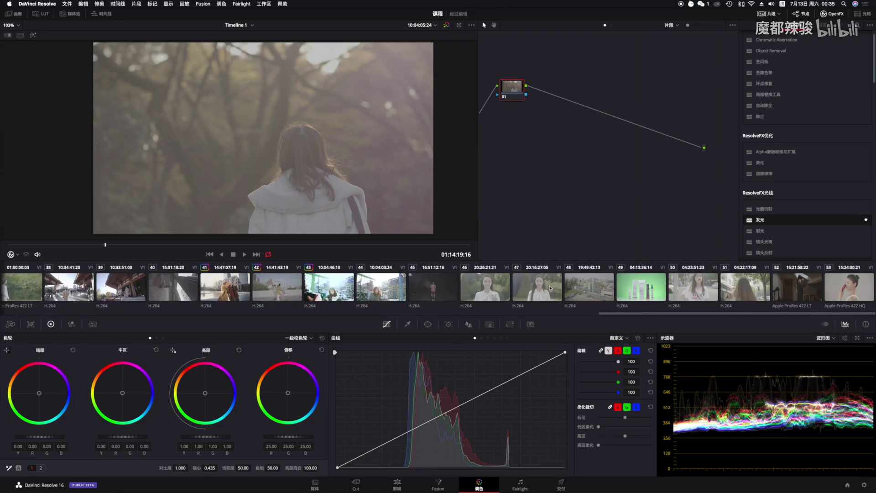
pyautogui.hscroll(-8, 190, 308)
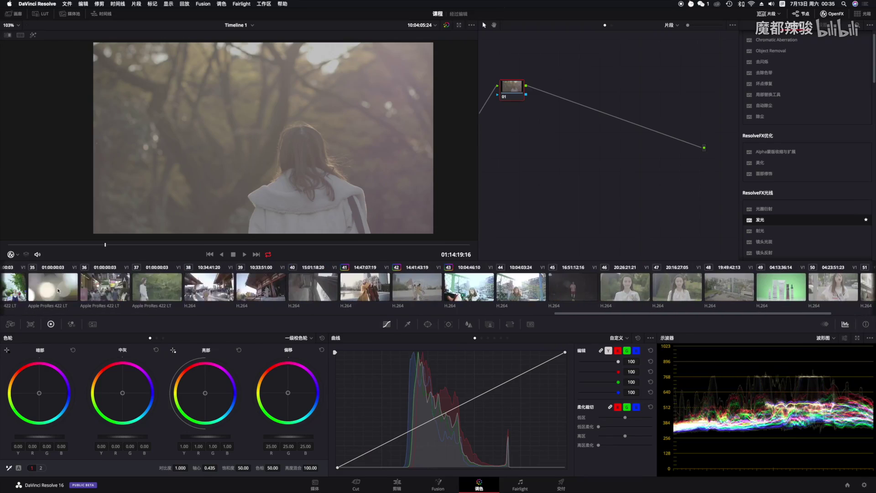
# Undo the grade reset and the grade switches to bring back clip 14's layered warm orange grade.
pyautogui.hotkey('ctrl', 'z')
pyautogui.hscroll(6, 302, 288)
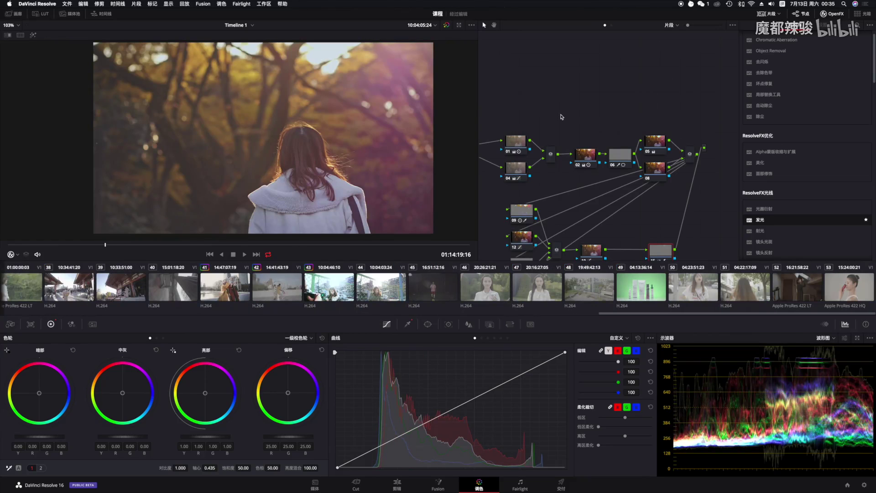
pyautogui.hotkey('ctrl', 'z')
pyautogui.hotkey('ctrl', 'z')
pyautogui.hotkey('ctrl', 'z')
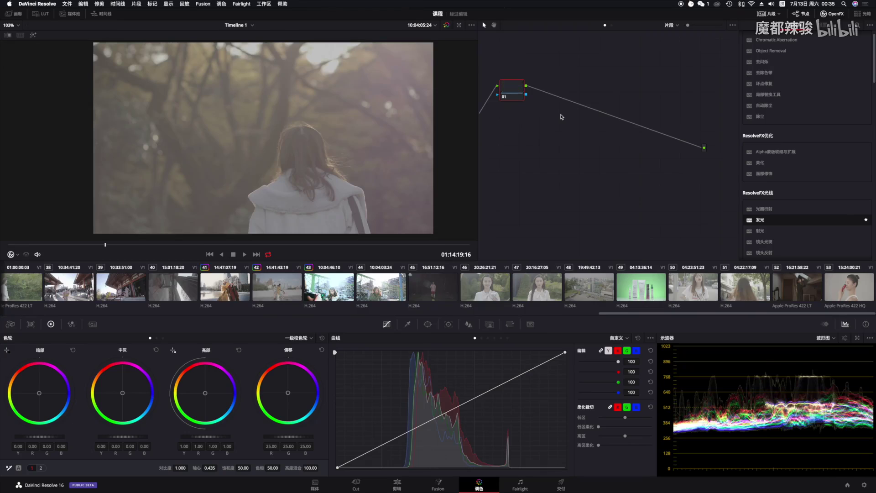
pyautogui.hotkey('ctrl', 'z')
pyautogui.hotkey('ctrl', 'z')
# Sharpen node 03 of clip 14 by setting its linked blur radius to 0.45.
pyautogui.click(668, 165)
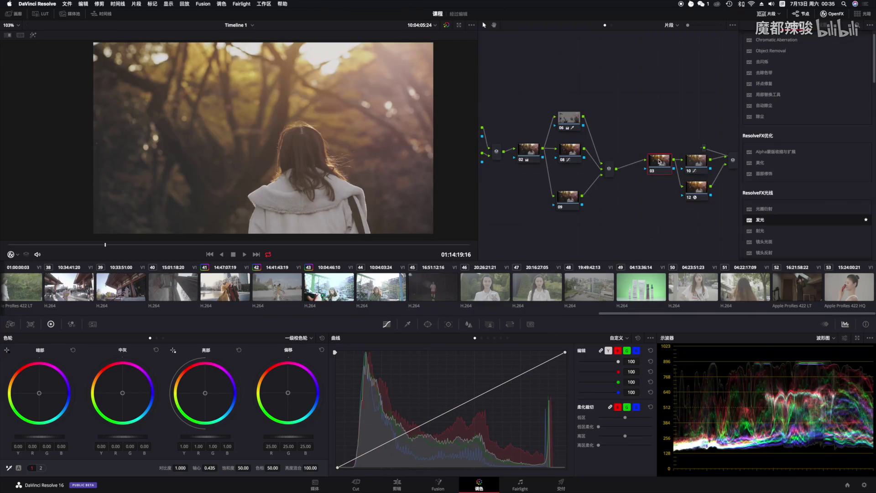
pyautogui.click(468, 324)
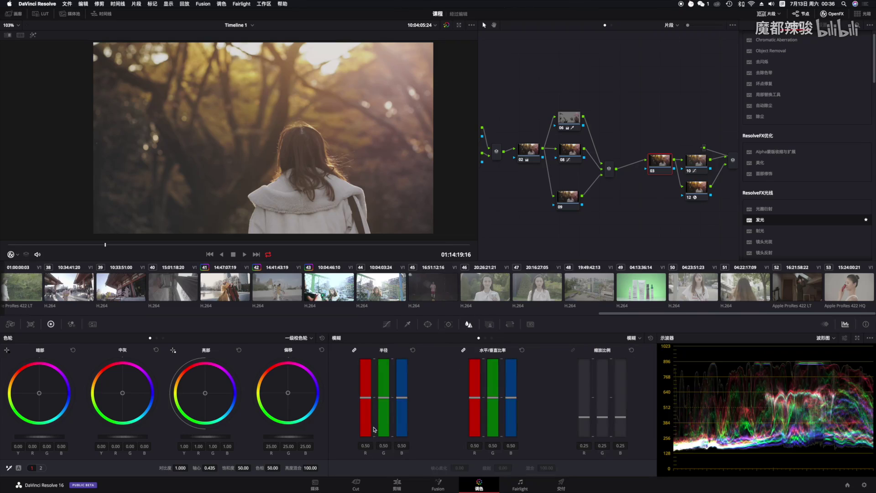
pyautogui.moveTo(384, 397); pyautogui.dragTo(389, 402)
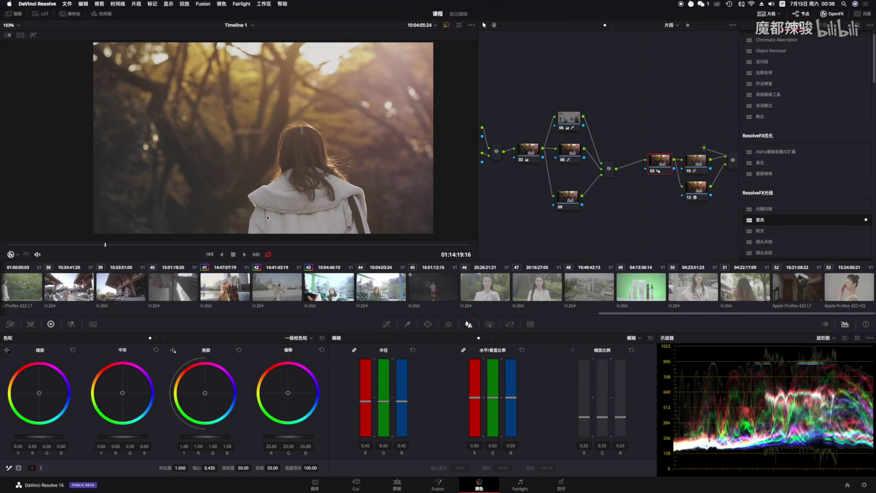
# Examine the sharpened image of the woman and the trees at different magnifications.
pyautogui.scroll(-2, 248, 211)
pyautogui.scroll(1, 248, 211)
pyautogui.scroll(-2, 254, 213)
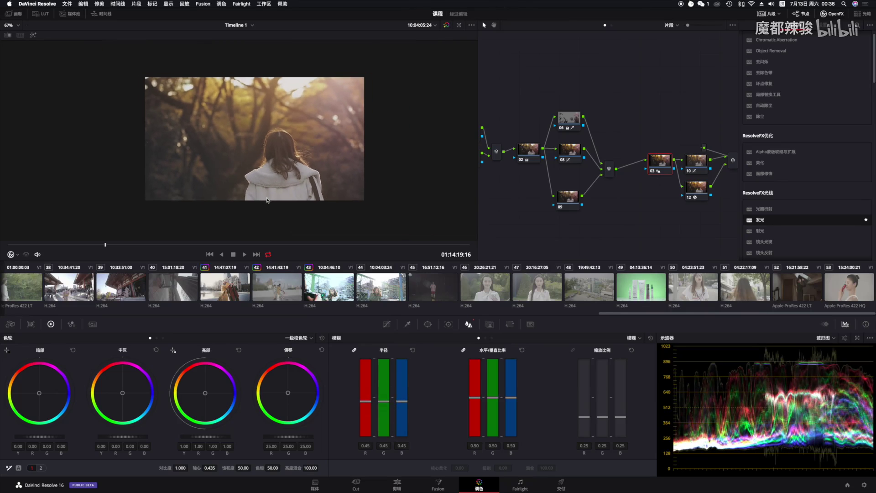
pyautogui.scroll(-1, 268, 216)
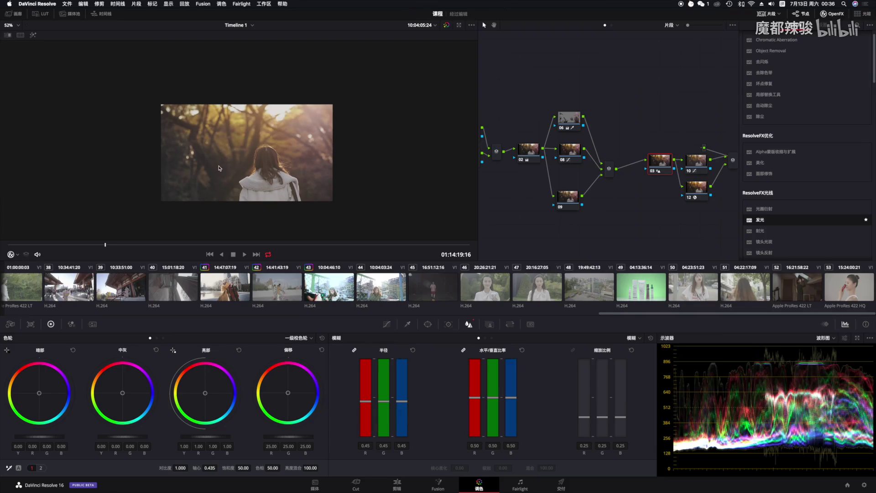
pyautogui.hscroll(-2, 219, 168)
pyautogui.scroll(2, 270, 187)
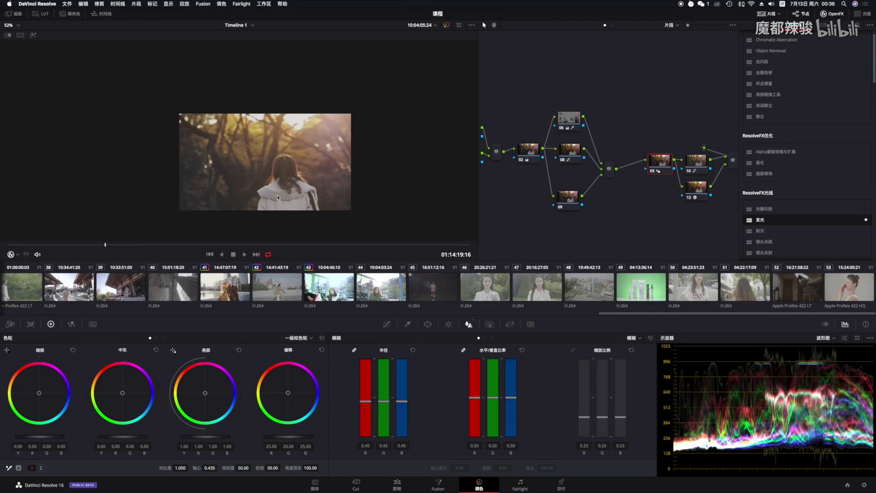
pyautogui.scroll(4, 279, 192)
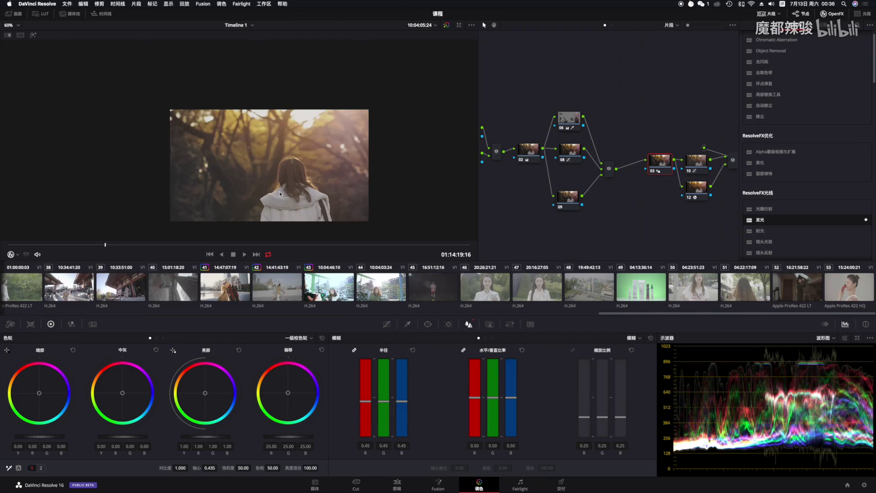
pyautogui.scroll(-2, 285, 186)
pyautogui.scroll(1, 286, 187)
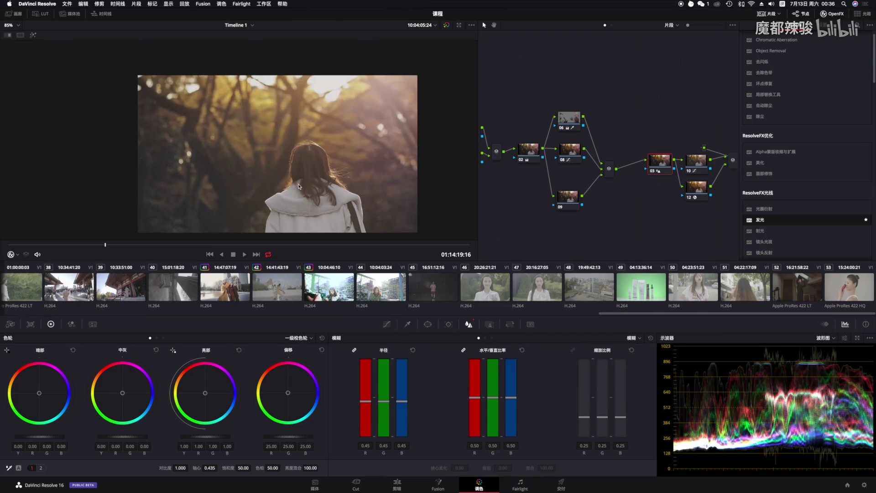
pyautogui.hscroll(2, 251, 185)
pyautogui.scroll(-2, 254, 187)
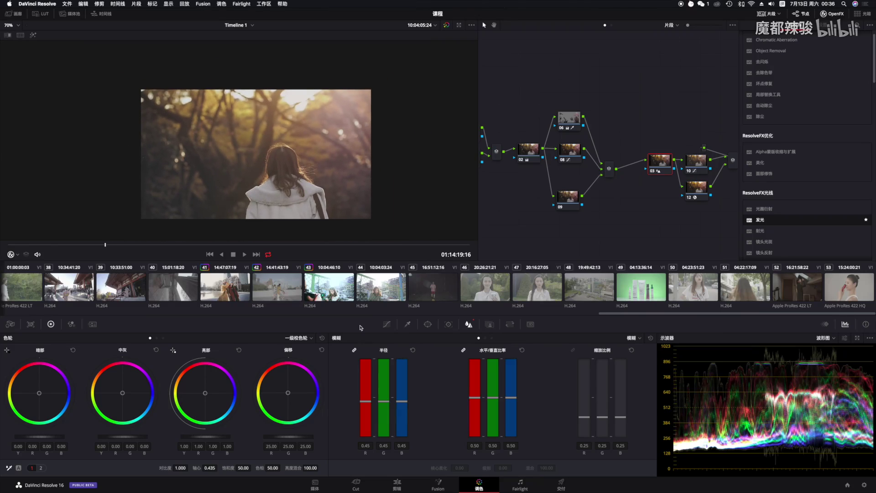
# Set node 03's linked blur radius to 0.41 and check the sharpened image closely, including in full screen.
pyautogui.moveTo(384, 403); pyautogui.dragTo(386, 407)
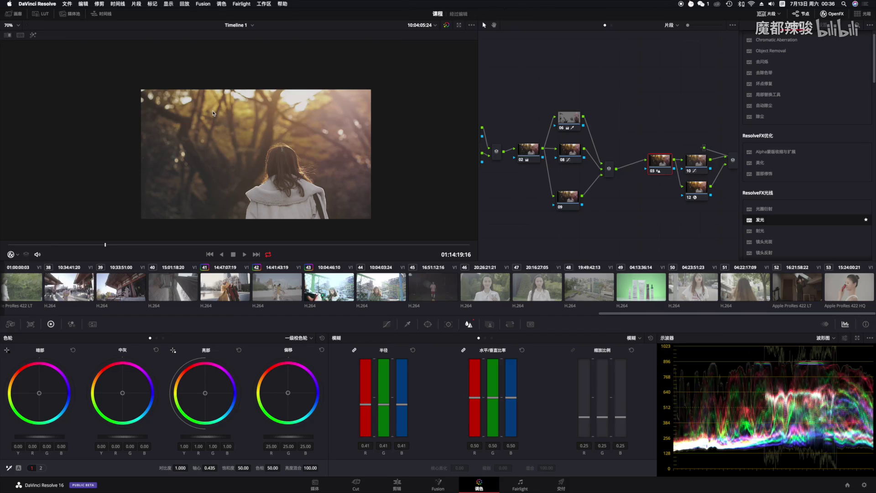
pyautogui.scroll(2, 304, 180)
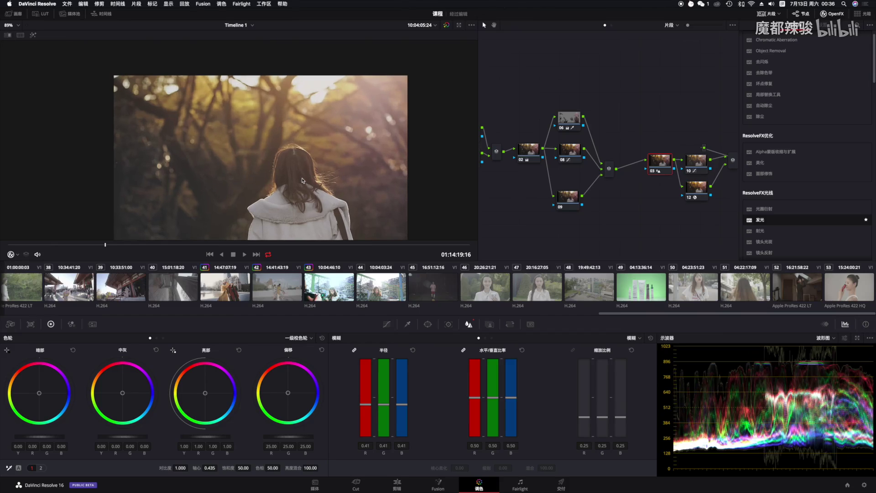
pyautogui.scroll(-2, 301, 182)
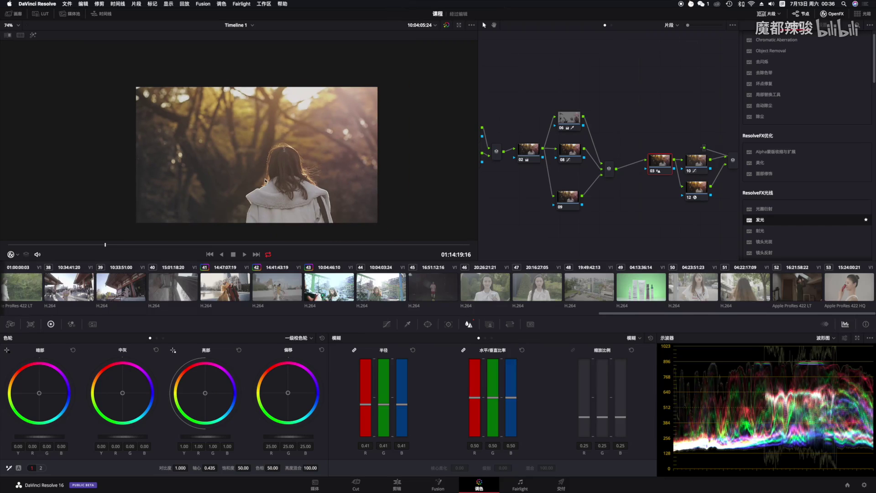
pyautogui.press('super+f')
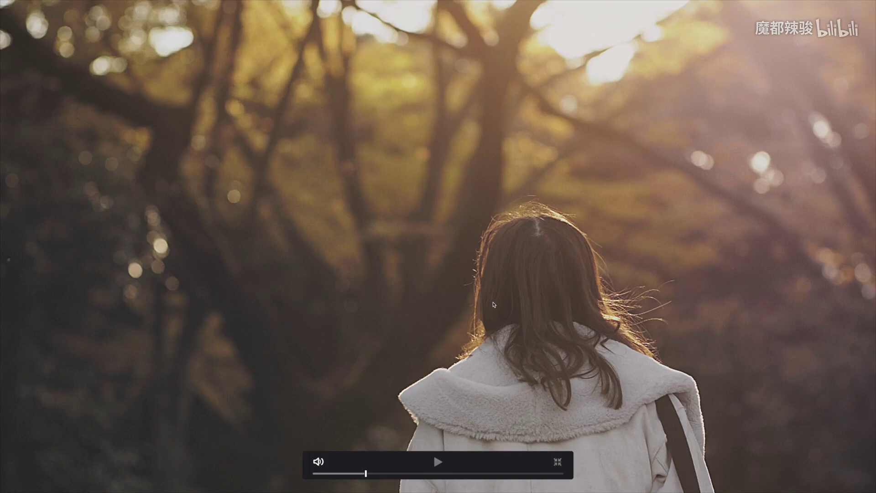
pyautogui.press('Escape')
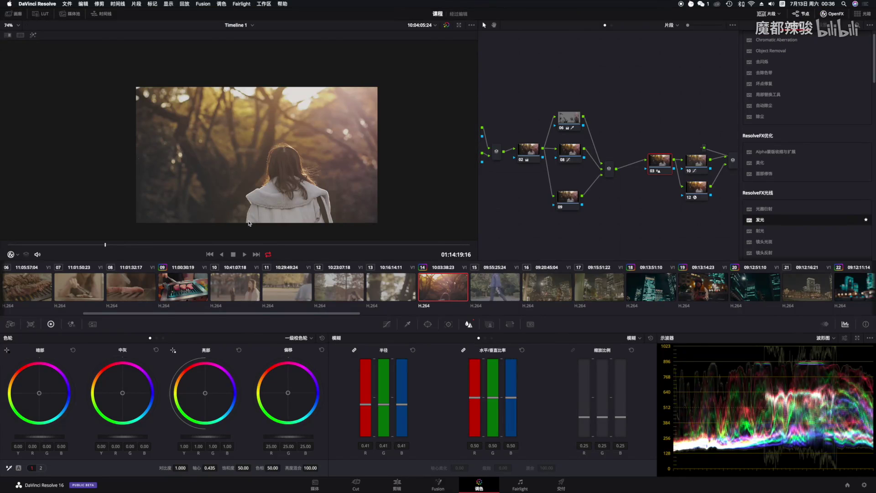
# Review clip 14's grade at an earlier frame, at source timecode 10:04:01:03.
pyautogui.scroll(-2, 251, 213)
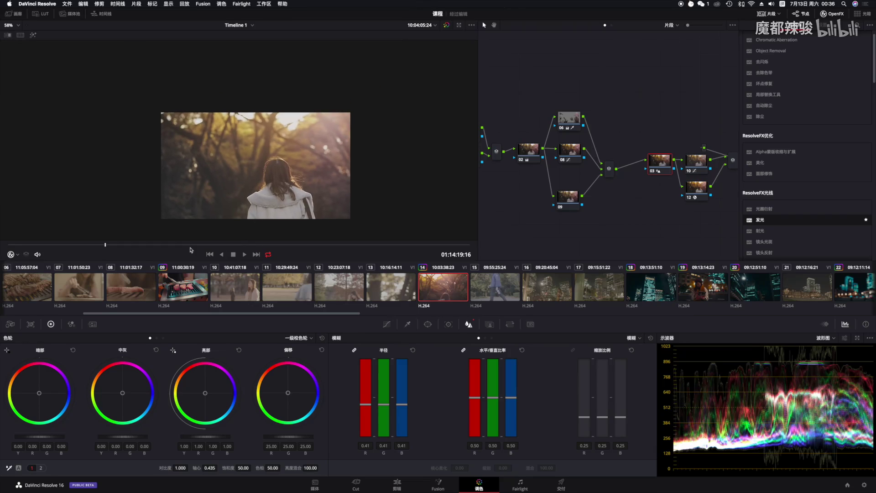
pyautogui.click(143, 247)
pyautogui.moveTo(134, 247); pyautogui.dragTo(87, 245)
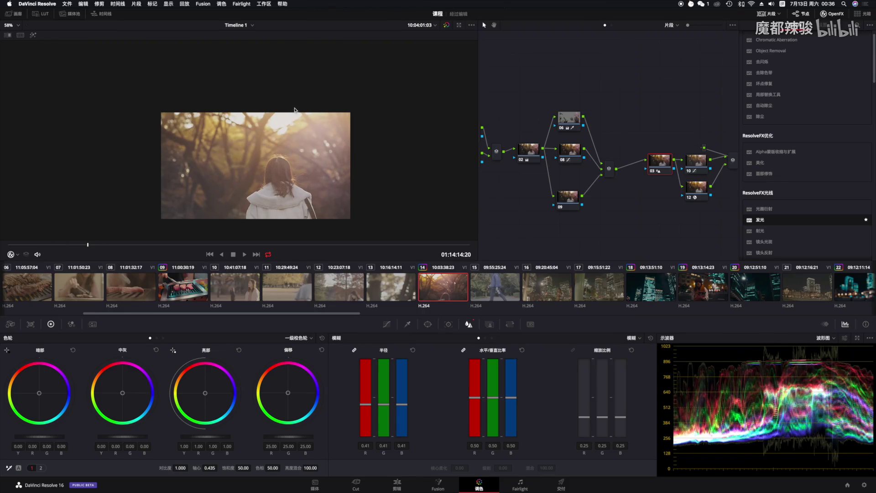
pyautogui.scroll(2, 206, 176)
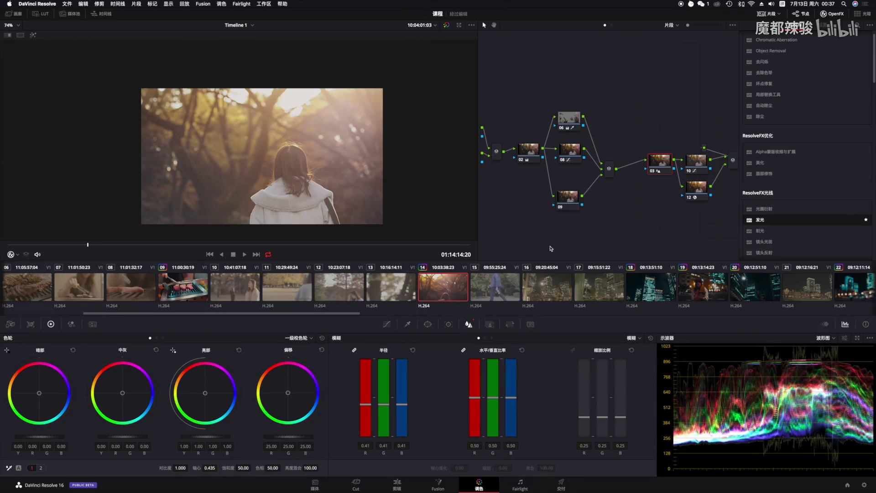
pyautogui.scroll(-1, 551, 248)
# Review the teal grade on clip 18's night buildings and scrub through clip 09's grilled meat shot.
pyautogui.click(642, 292)
pyautogui.moveTo(217, 246); pyautogui.dragTo(11, 240)
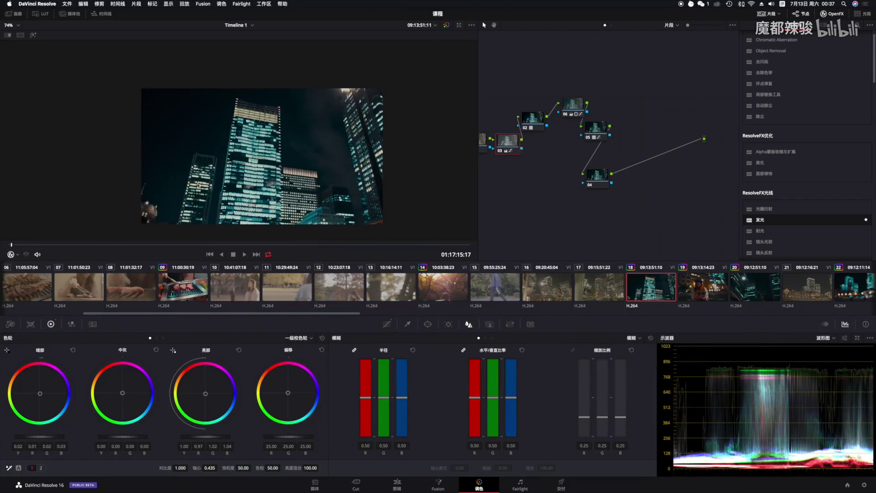
pyautogui.scroll(3, 198, 185)
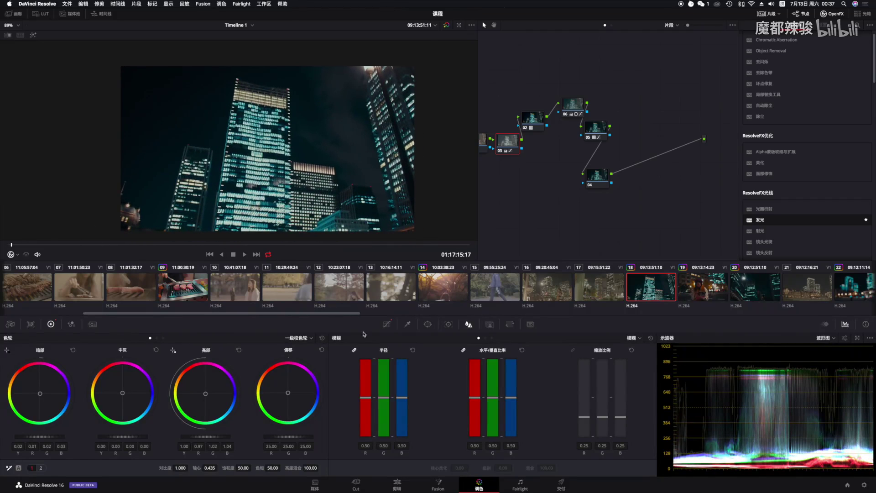
pyautogui.click(204, 295)
pyautogui.click(269, 244)
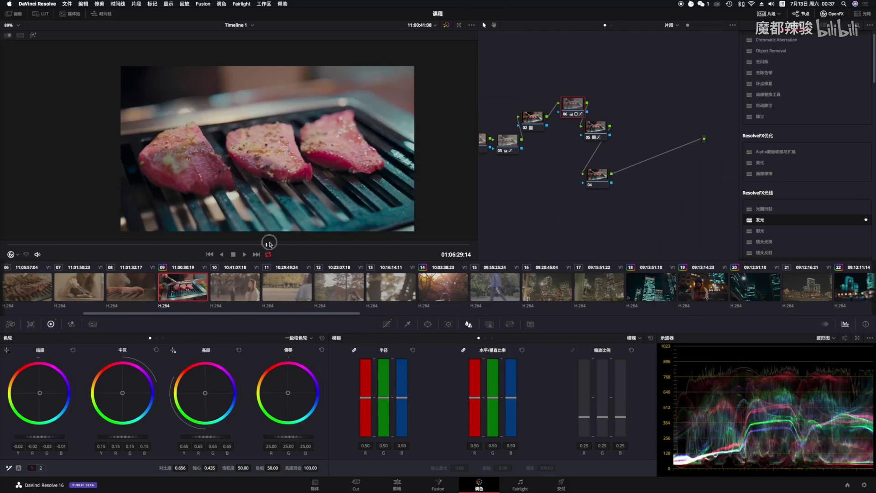
pyautogui.moveTo(269, 244); pyautogui.dragTo(337, 244)
# Open clip 04 and scrub through its teal night footage to review the grade.
pyautogui.hscroll(-5, 279, 299)
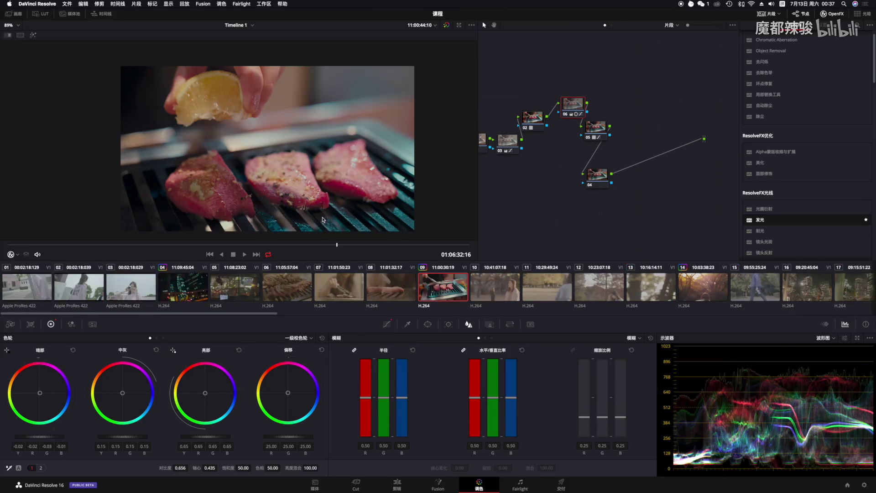
pyautogui.click(194, 290)
pyautogui.moveTo(321, 245)
pyautogui.mouseDown()
pyautogui.moveTo(355, 247)
pyautogui.moveTo(328, 246)
pyautogui.mouseUp()
# Browse the other graded clips and scrub through clip 28's daytime street shot with the black car.
pyautogui.hscroll(10, 303, 292)
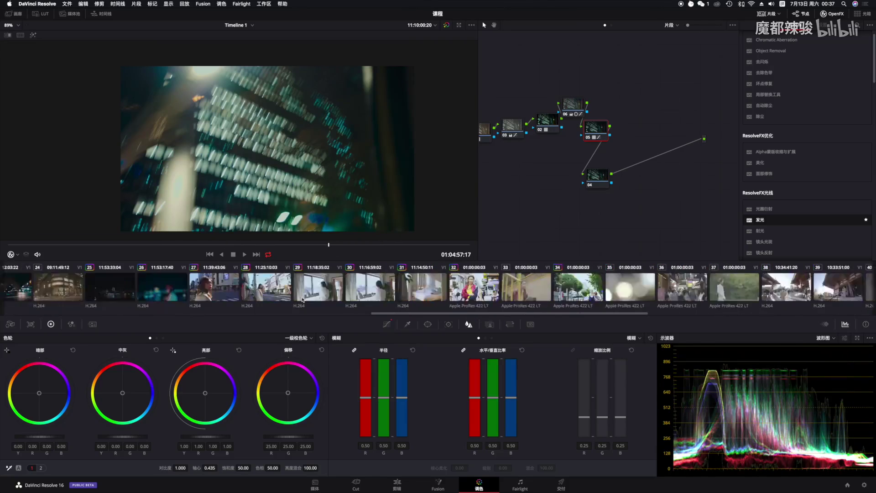
pyautogui.hscroll(-1, 241, 291)
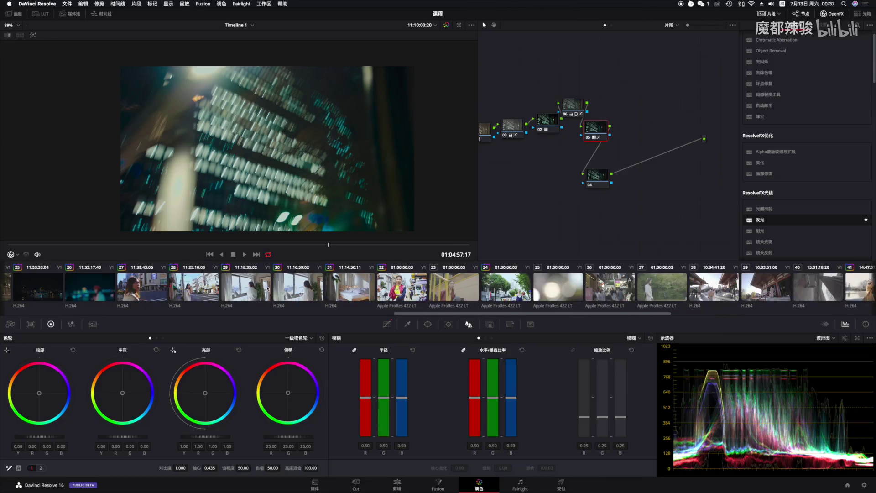
pyautogui.click(305, 290)
pyautogui.click(194, 287)
pyautogui.moveTo(257, 246); pyautogui.dragTo(308, 242)
pyautogui.hscroll(-5, 225, 304)
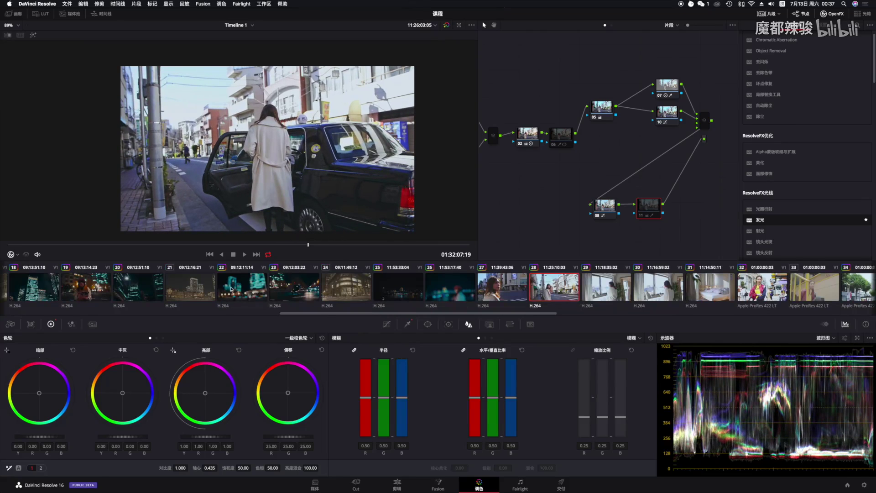
# Open clip 22 and scrub through its night skyline footage to inspect the teal grade.
pyautogui.click(251, 289)
pyautogui.moveTo(273, 242); pyautogui.dragTo(404, 234)
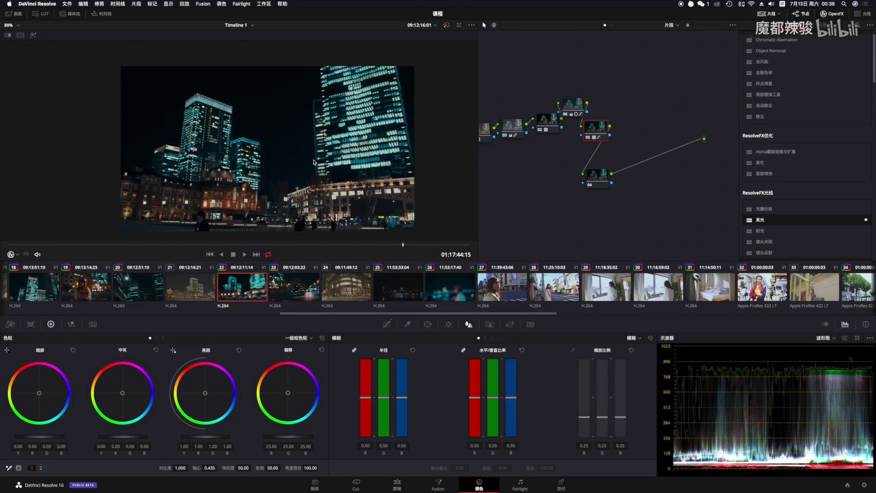
pyautogui.scroll(2, 267, 185)
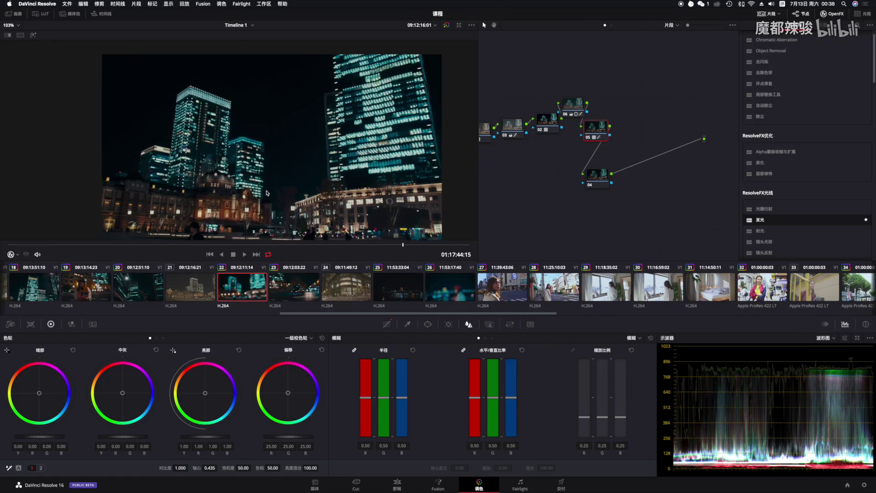
# View clip 24, and scrub back and forth through clip 23's night street footage to review its grade.
pyautogui.hscroll(2, 215, 190)
pyautogui.press('Down')
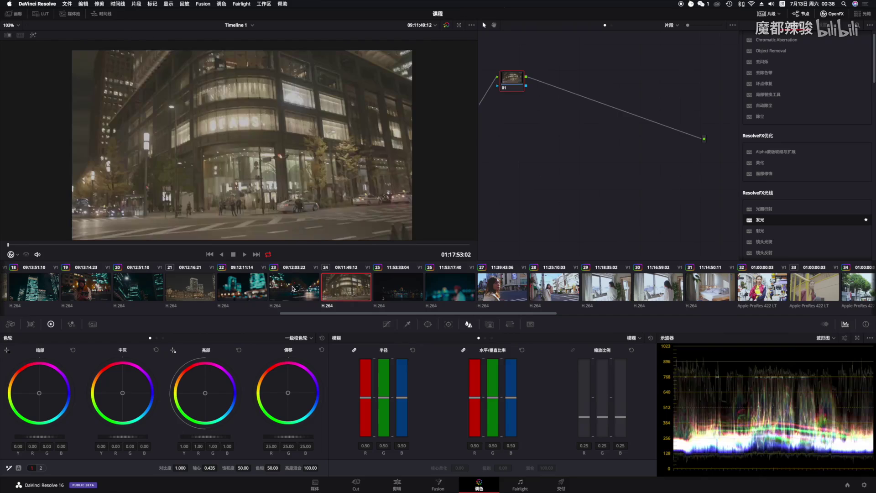
pyautogui.moveTo(291, 246); pyautogui.dragTo(174, 246)
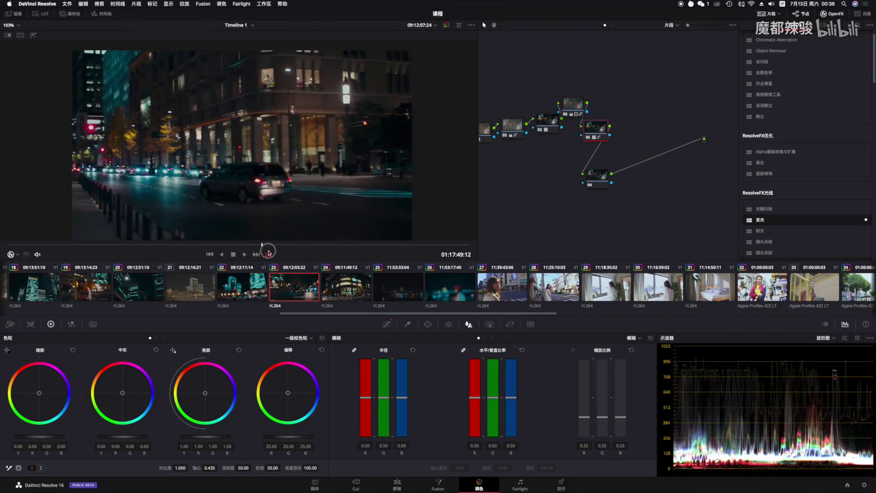
pyautogui.moveTo(180, 244); pyautogui.dragTo(271, 245)
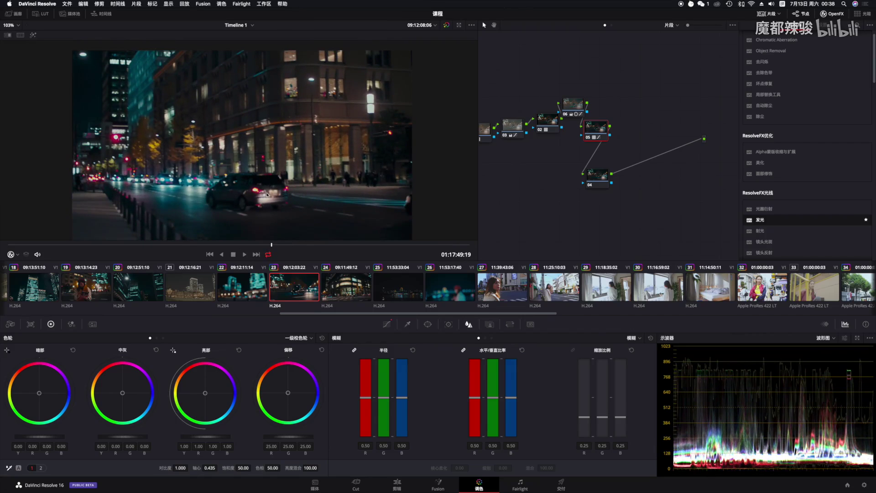
pyautogui.moveTo(295, 252); pyautogui.dragTo(95, 251)
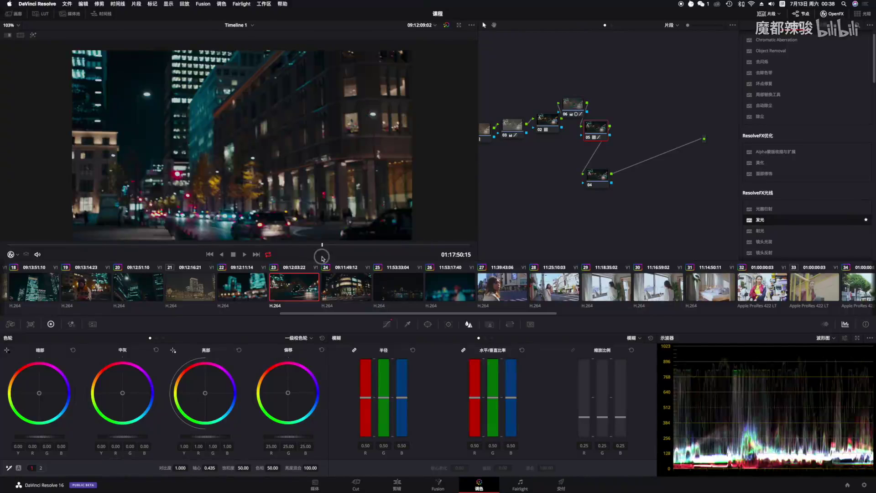